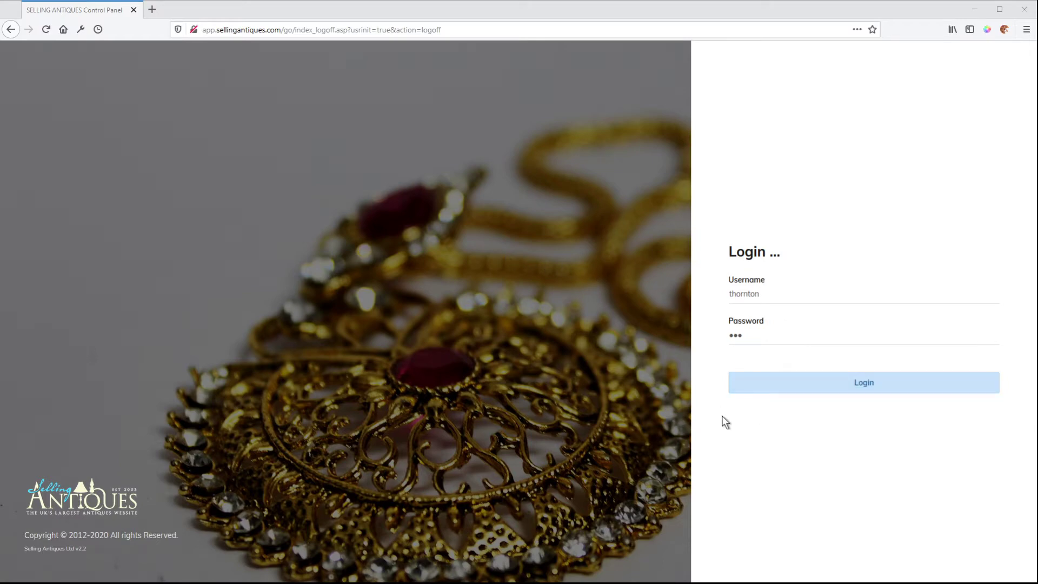
Sign in to the dealer account using the pre-filled username and password.
{"action": "left_click", "coordinate": [875, 389]}
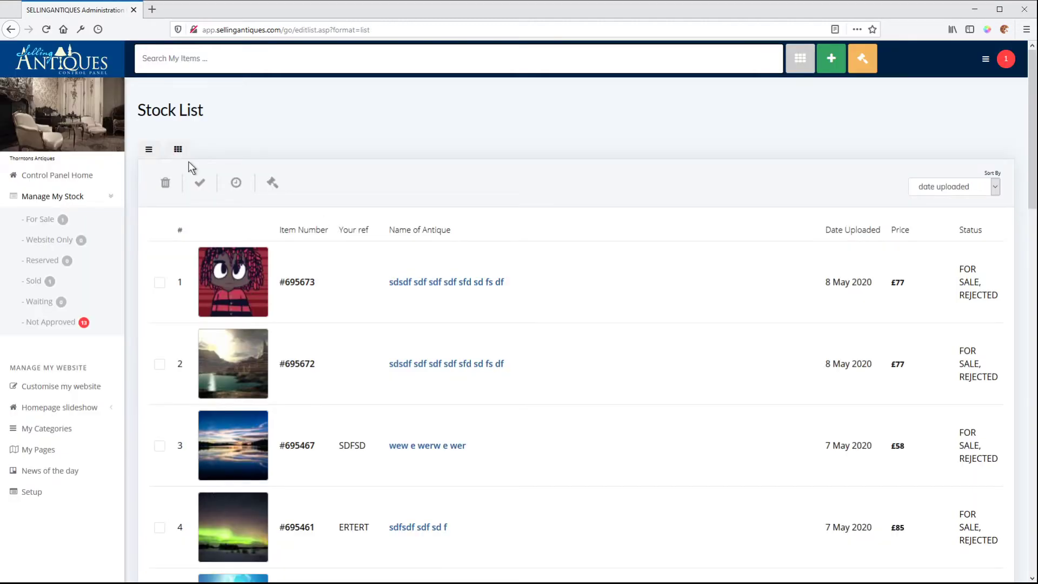
Open the home dashboard showing 0 waiting approval, 1 antique for sale and £98 stock value.
{"action": "left_click", "coordinate": [65, 61]}
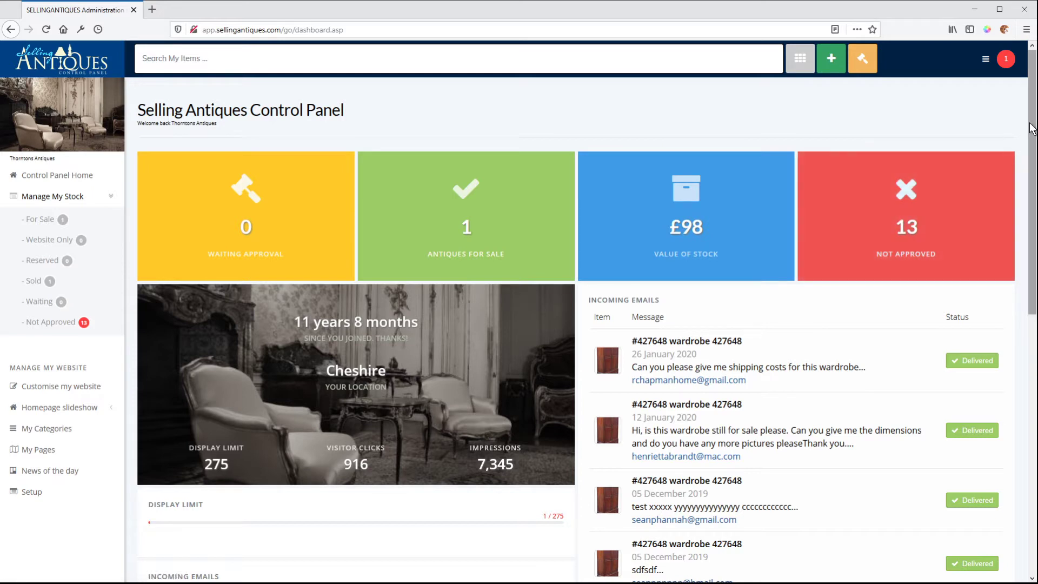
{"action": "left_click_drag", "start_coordinate": [1031, 136], "coordinate": [986, 138]}
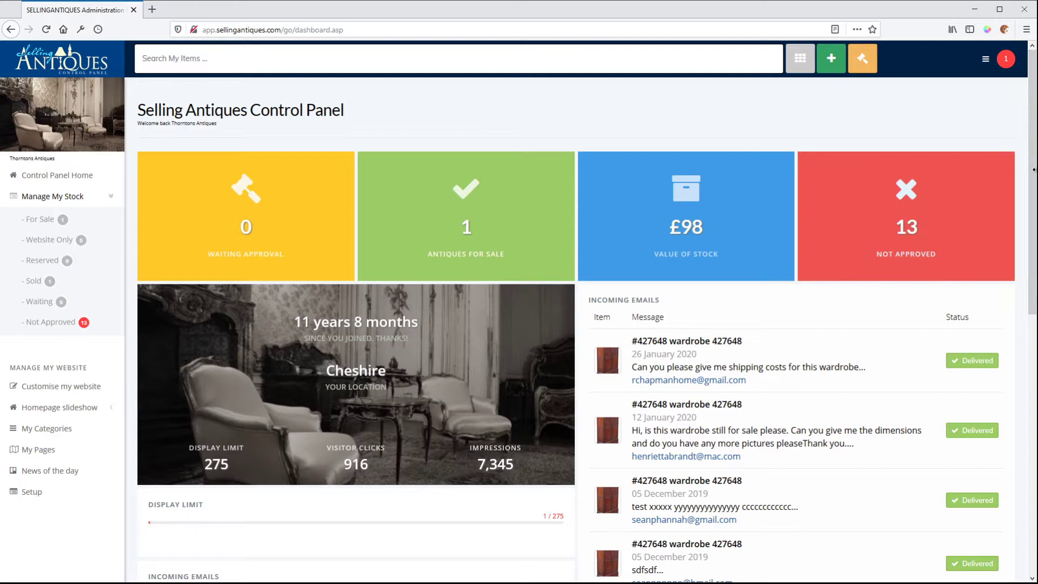
{"action": "left_click_drag", "start_coordinate": [1034, 170], "coordinate": [432, 167]}
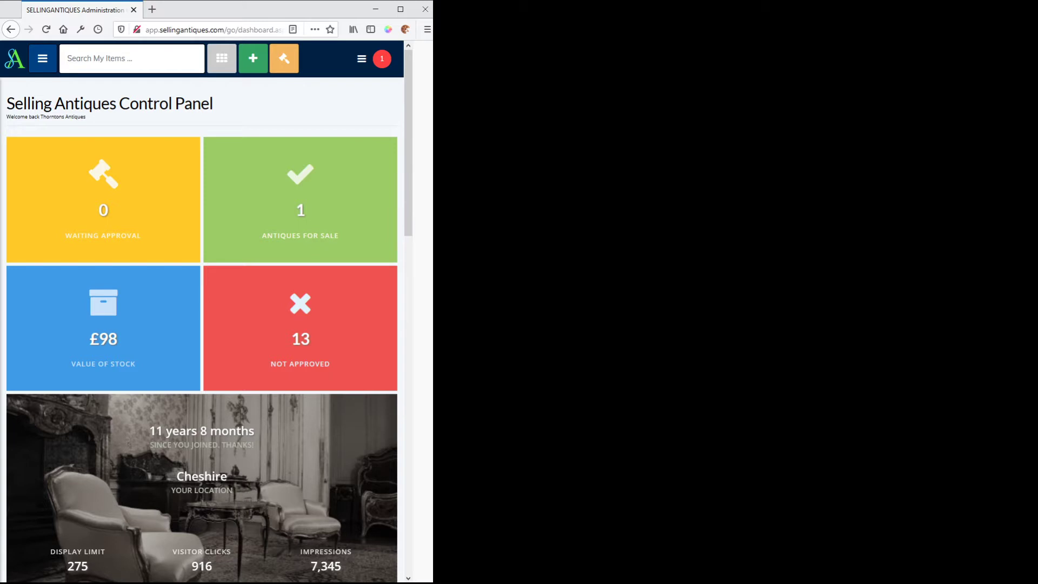
{"action": "left_click_drag", "start_coordinate": [433, 221], "coordinate": [1034, 221]}
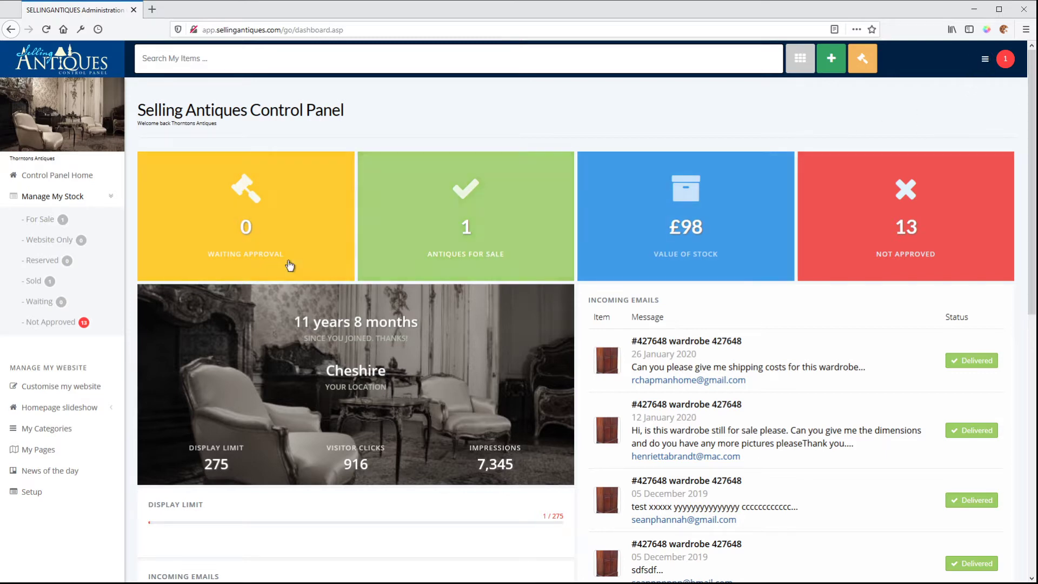
{"action": "left_click", "coordinate": [984, 60]}
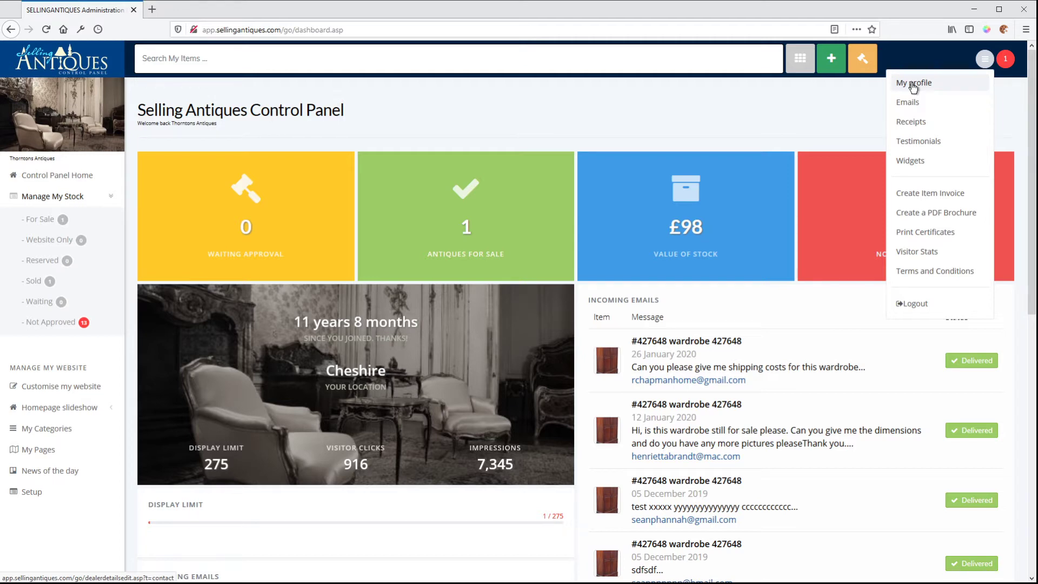
{"action": "left_click", "coordinate": [566, 103]}
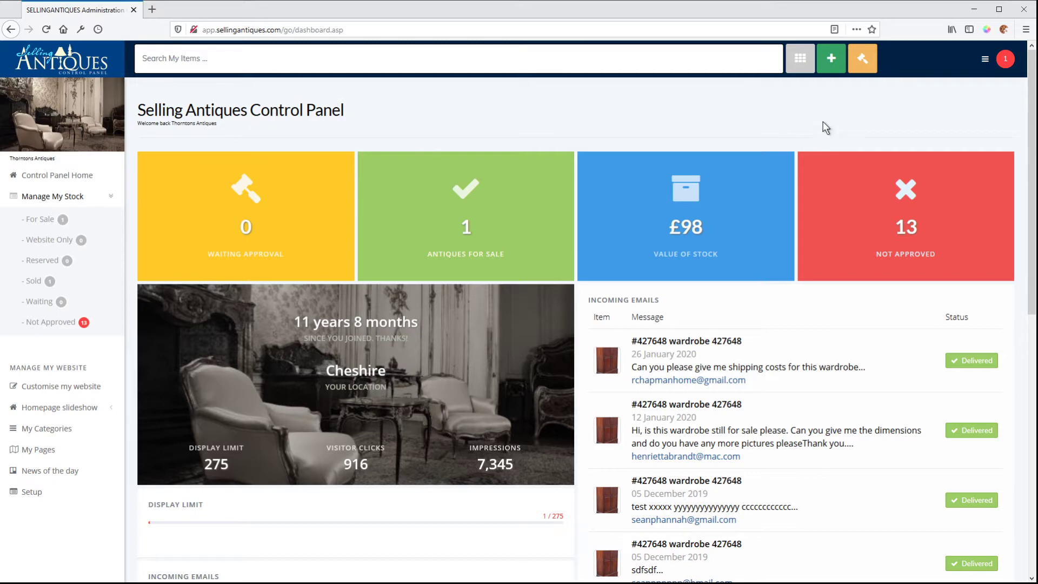
{"action": "left_click", "coordinate": [1006, 59]}
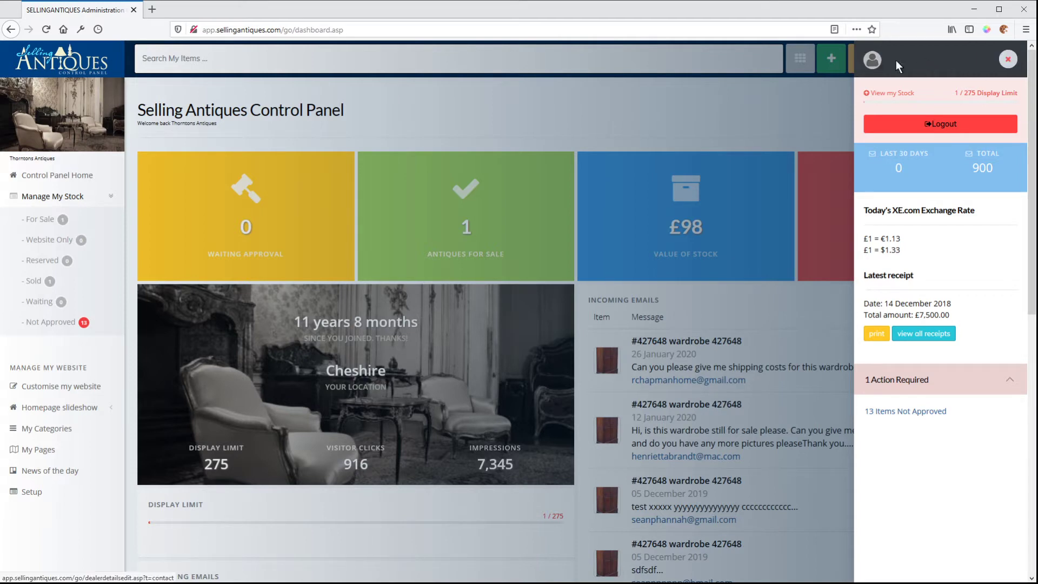
{"action": "left_click", "coordinate": [1008, 59]}
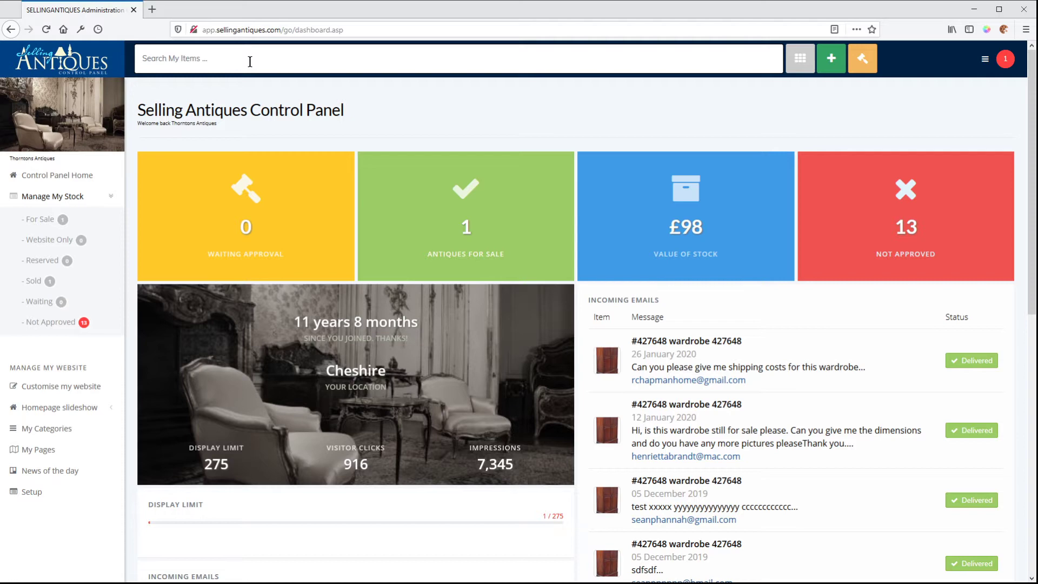
Search my items for 'sds', review the two suggested antiques, then dismiss the suggestions.
{"action": "type", "text": "sds"}
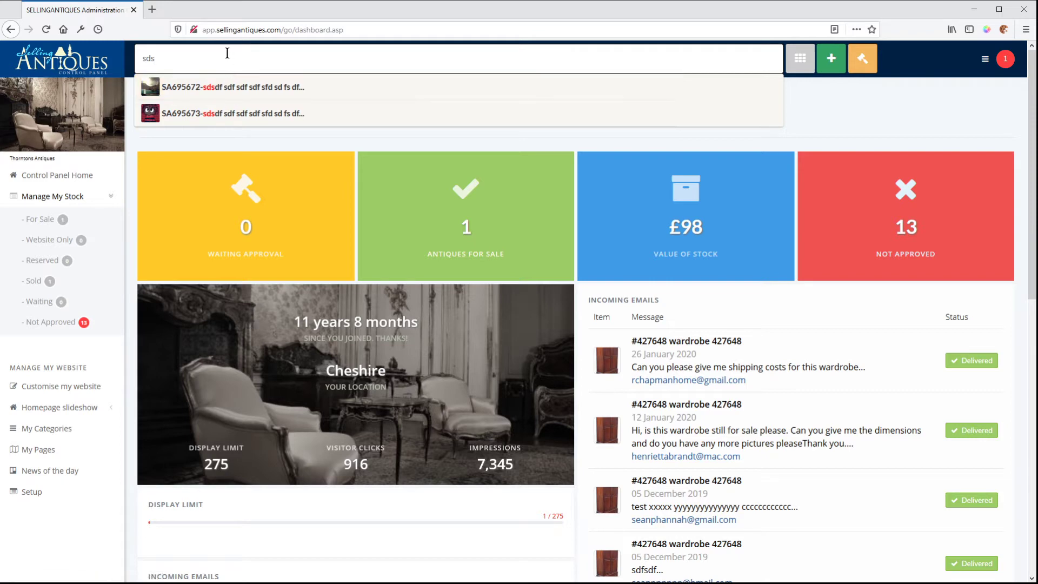
{"action": "left_click", "coordinate": [837, 105]}
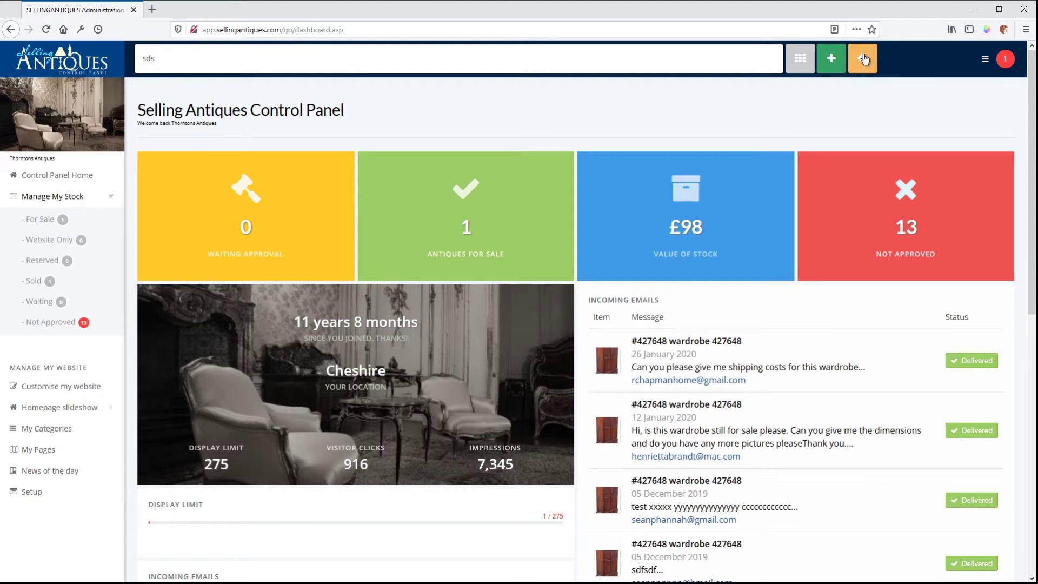
Open the Stock List, try the card grid view selecting and deselecting two cards, then return to table view.
{"action": "left_click", "coordinate": [802, 64]}
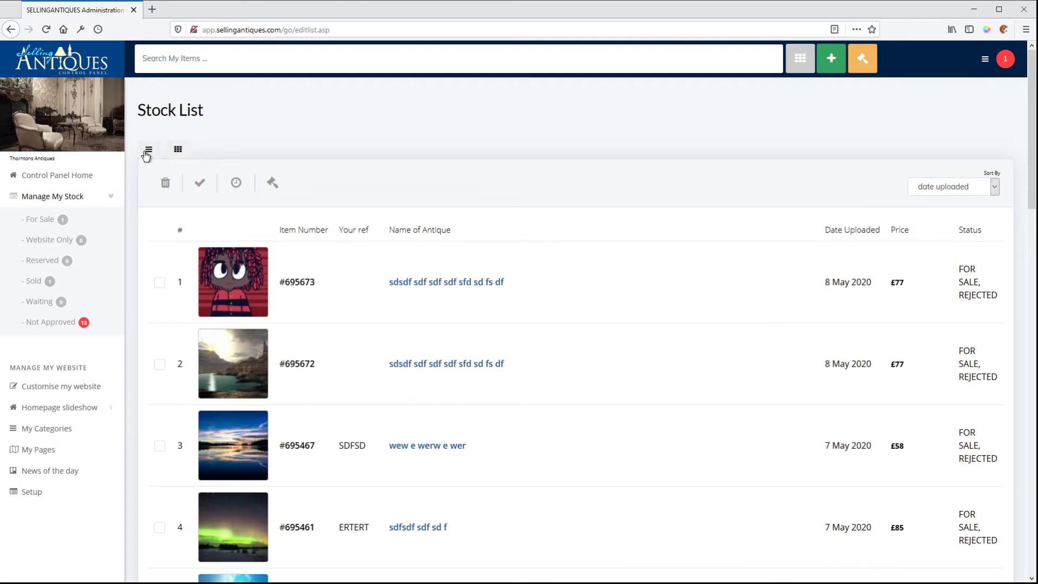
{"action": "left_click", "coordinate": [178, 151]}
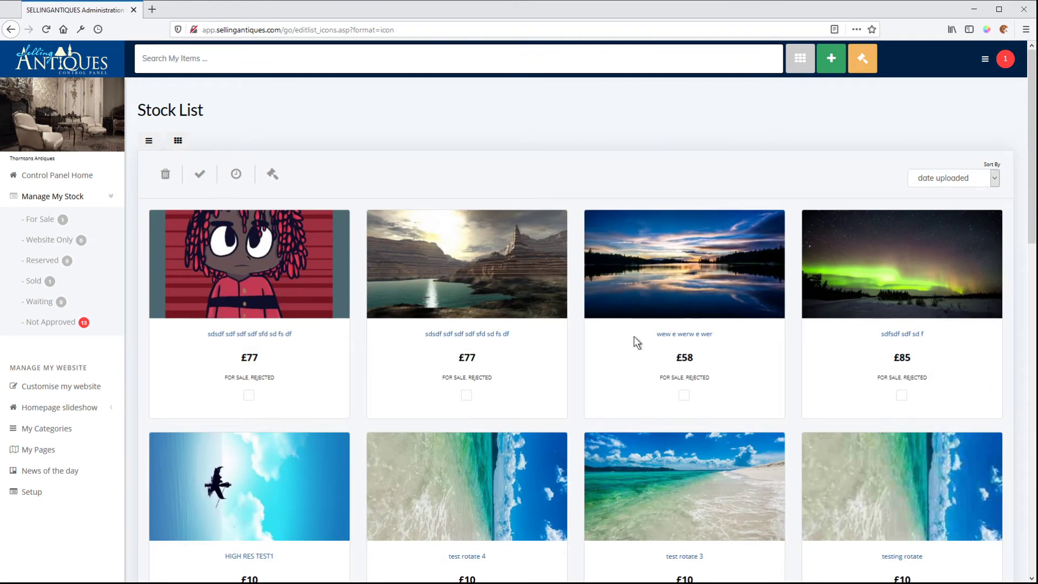
{"action": "left_click", "coordinate": [467, 396]}
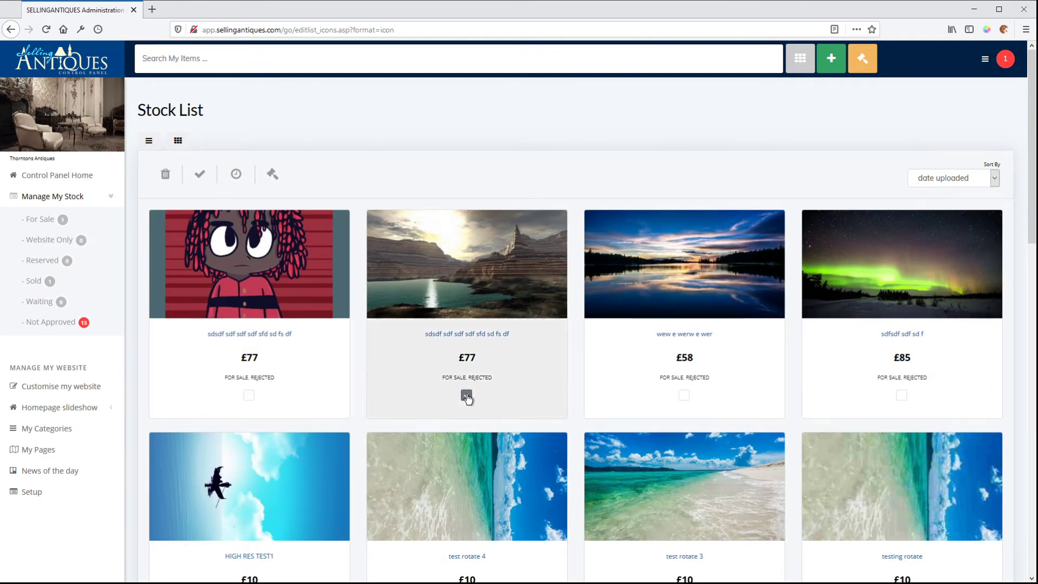
{"action": "left_click", "coordinate": [467, 396]}
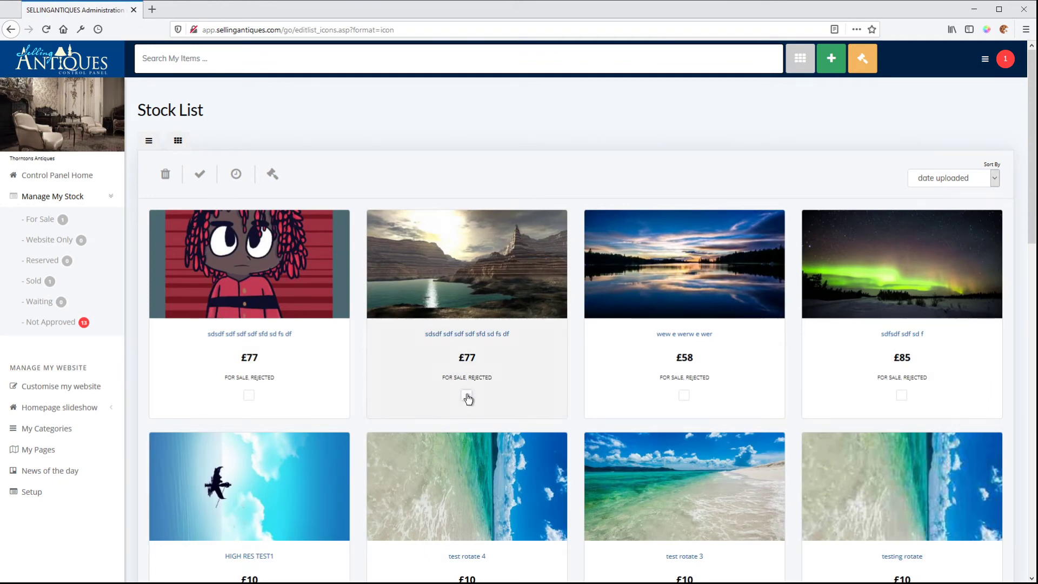
{"action": "left_click", "coordinate": [249, 397]}
{"action": "left_click", "coordinate": [250, 396]}
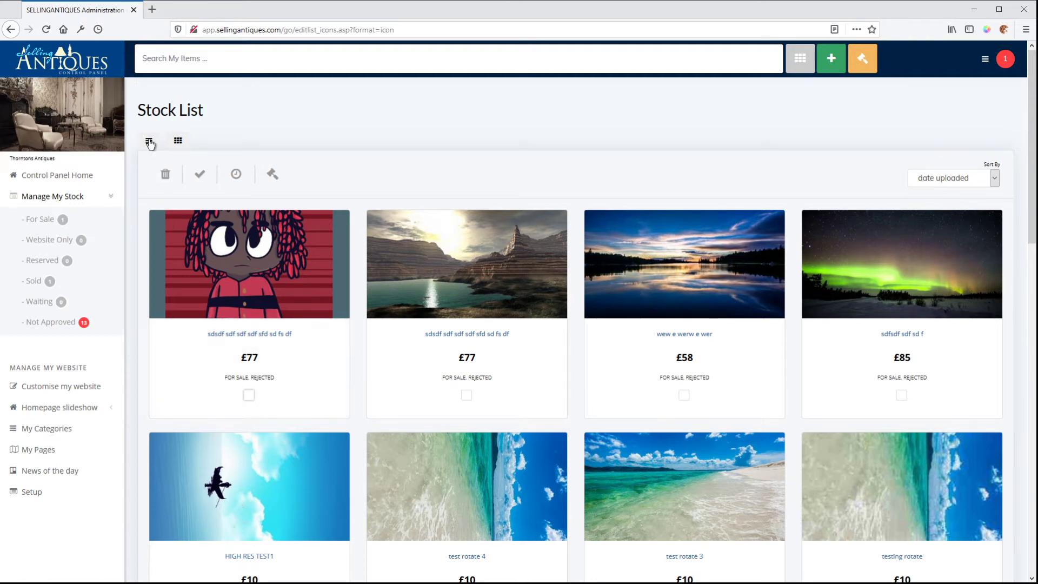
{"action": "left_click", "coordinate": [149, 143]}
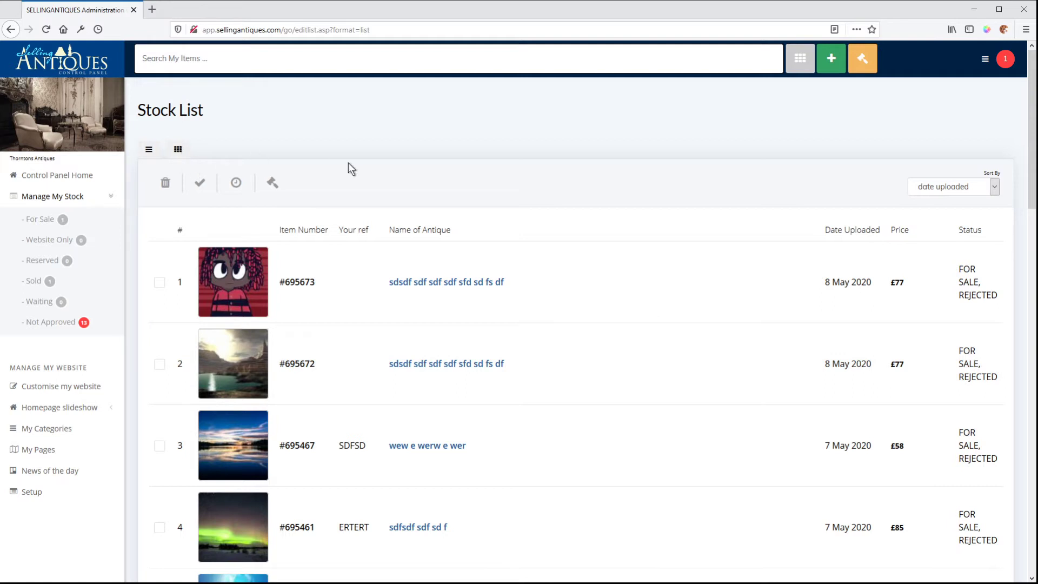
Start a new antique listing and accept the genuine-antique declaration to get a blank form.
{"action": "left_click", "coordinate": [863, 60]}
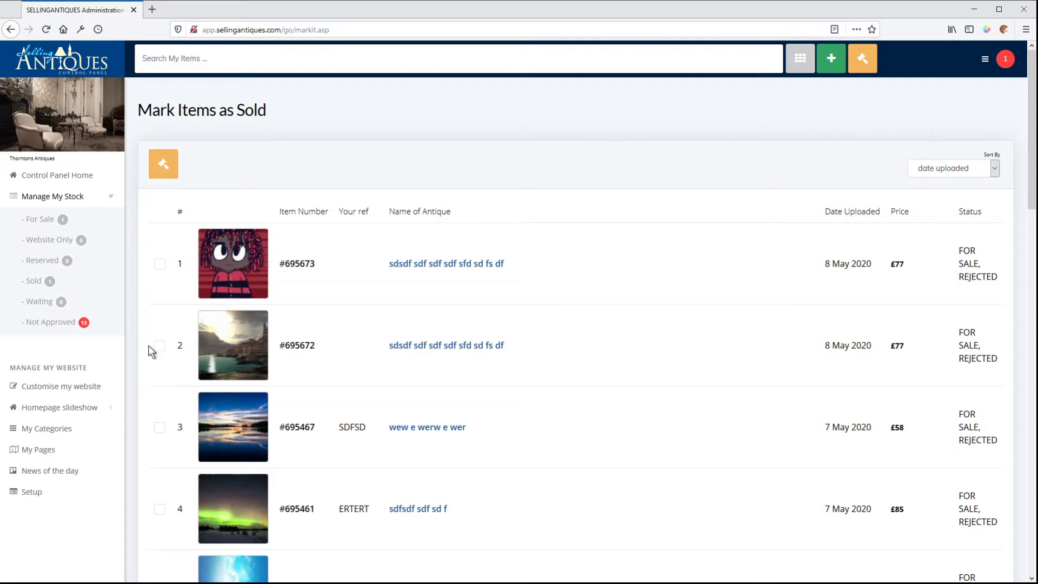
{"action": "left_click", "coordinate": [830, 59]}
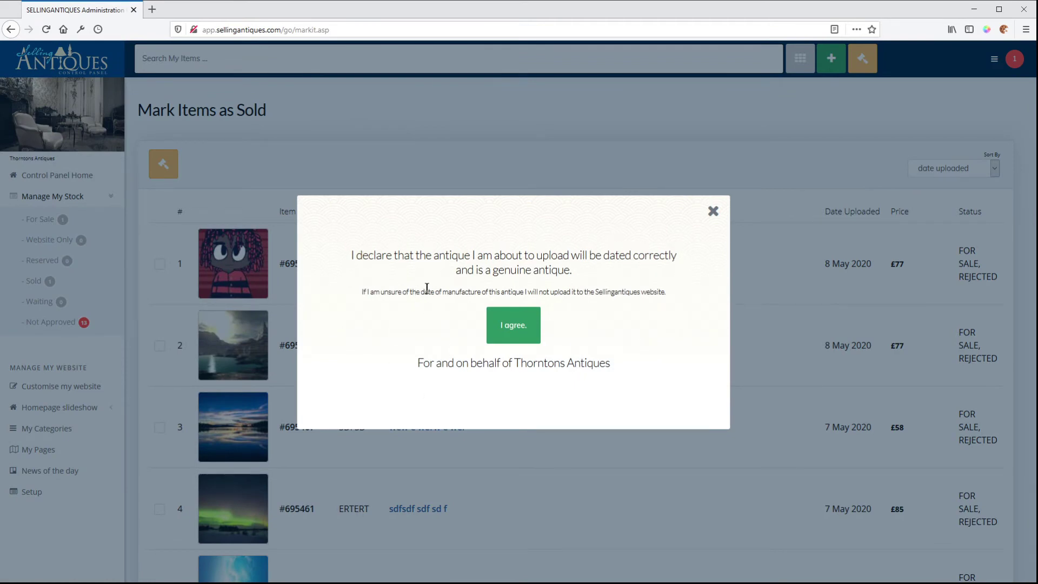
{"action": "left_click", "coordinate": [513, 331]}
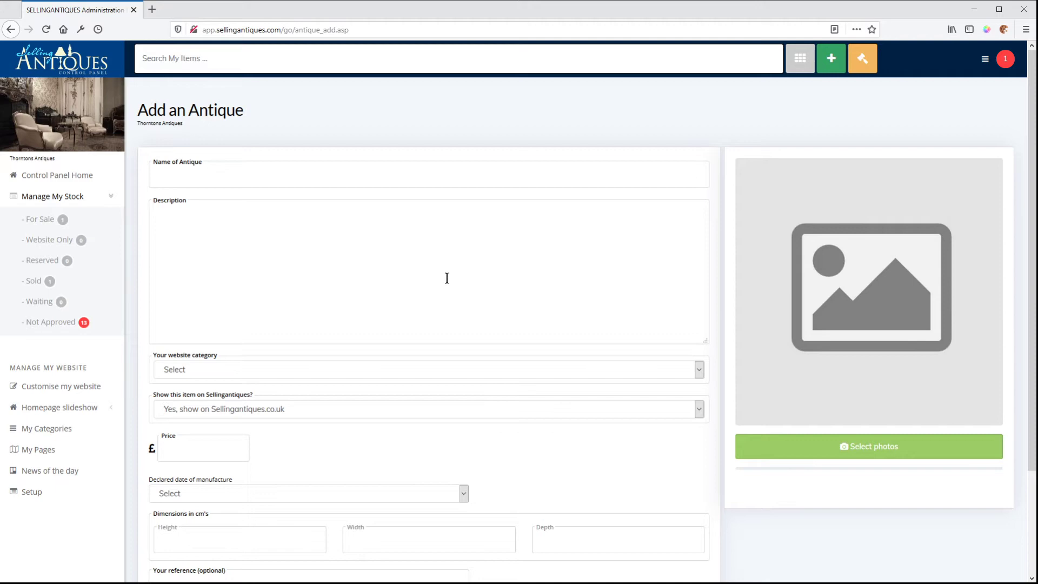
Browse the Add an Antique form's name, description and asking price fields without entering anything.
{"action": "scroll", "coordinate": [425, 267], "scroll_direction": "down", "scroll_amount": 3}
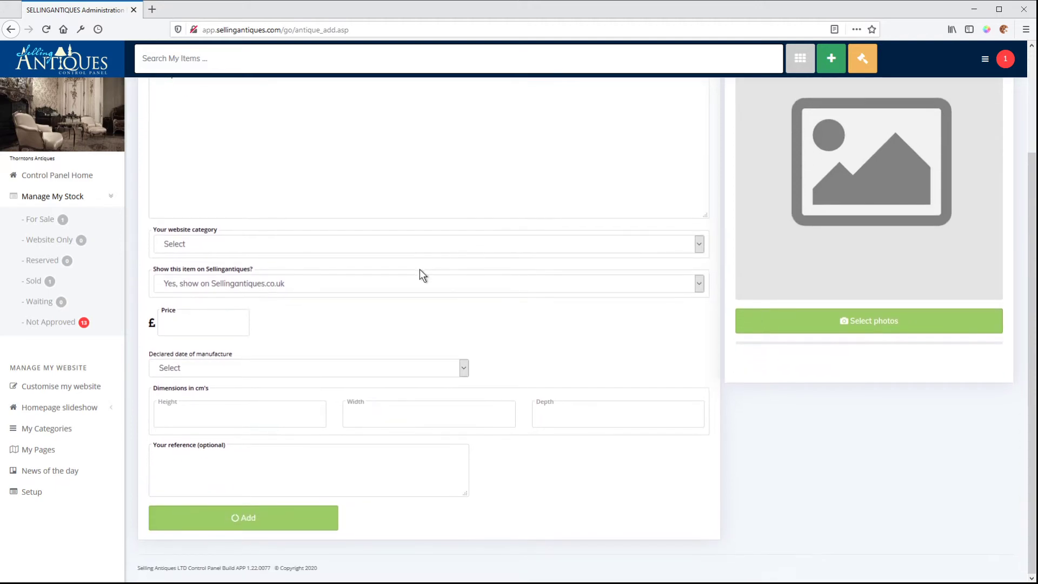
{"action": "scroll", "coordinate": [419, 269], "scroll_direction": "up", "scroll_amount": 3}
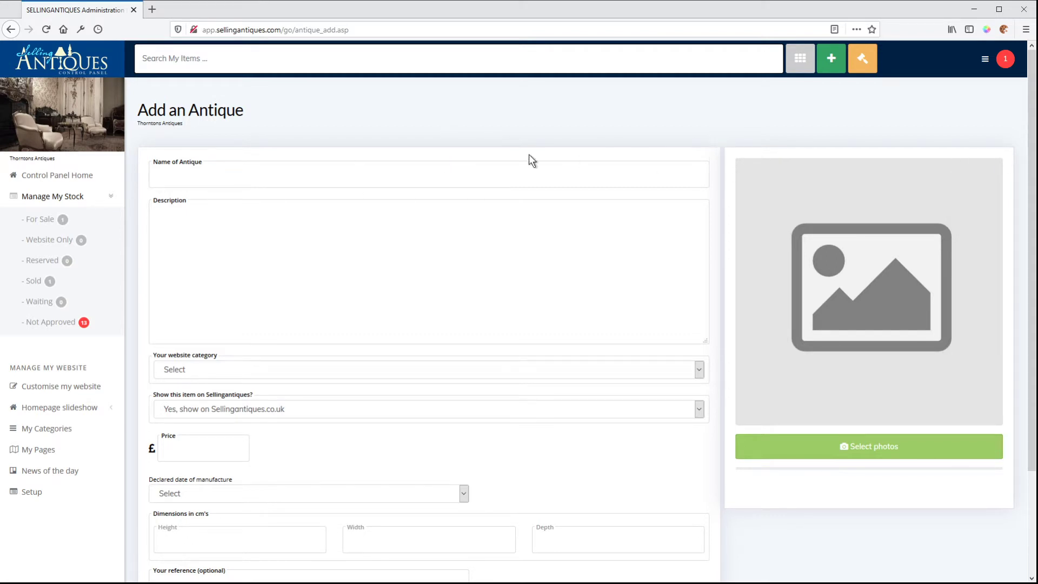
{"action": "scroll", "coordinate": [475, 206], "scroll_direction": "down", "scroll_amount": 3}
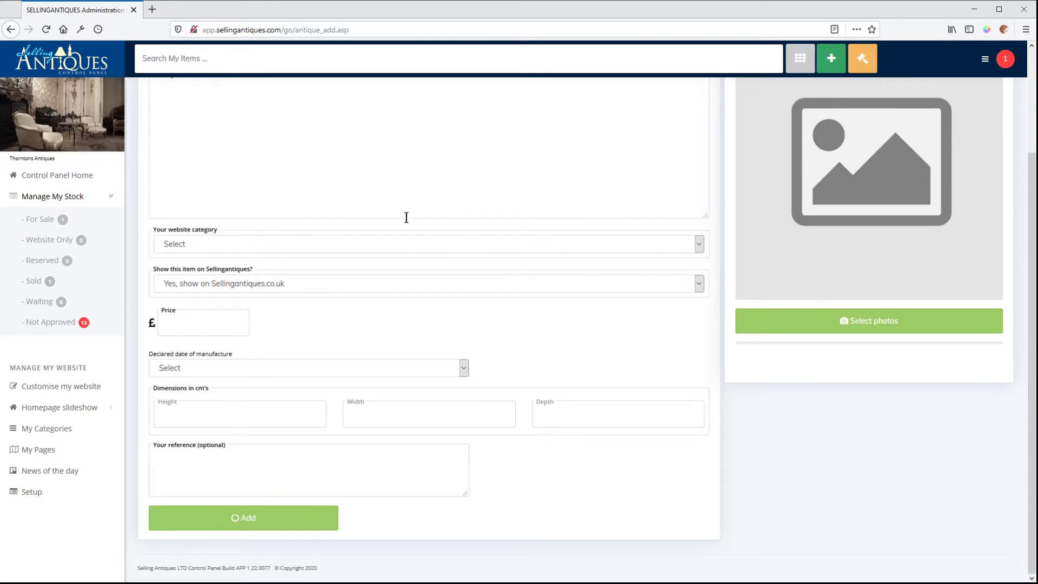
{"action": "scroll", "coordinate": [405, 215], "scroll_direction": "up", "scroll_amount": 3}
{"action": "left_click", "coordinate": [272, 166]}
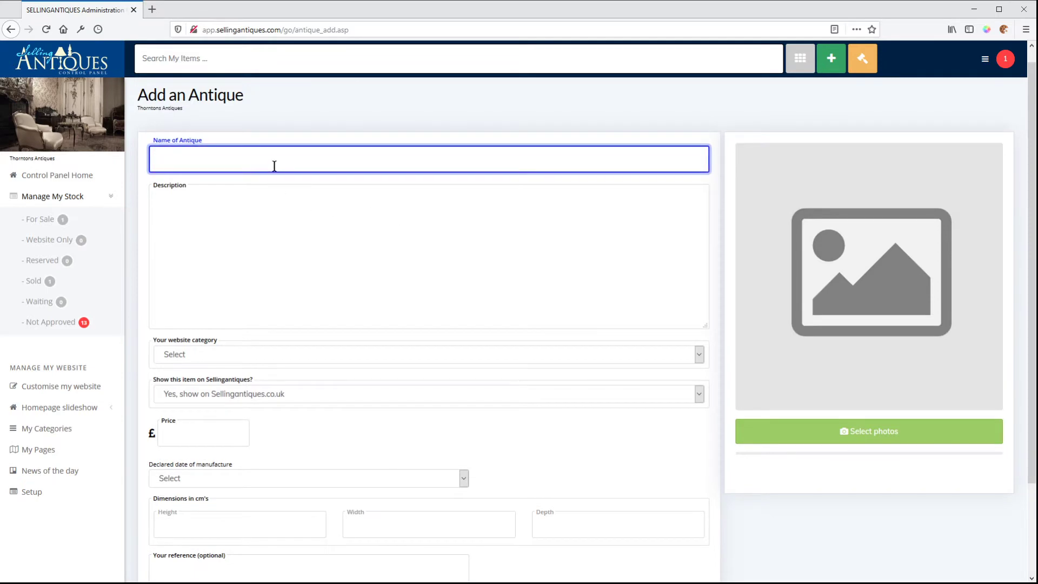
{"action": "left_click", "coordinate": [246, 196]}
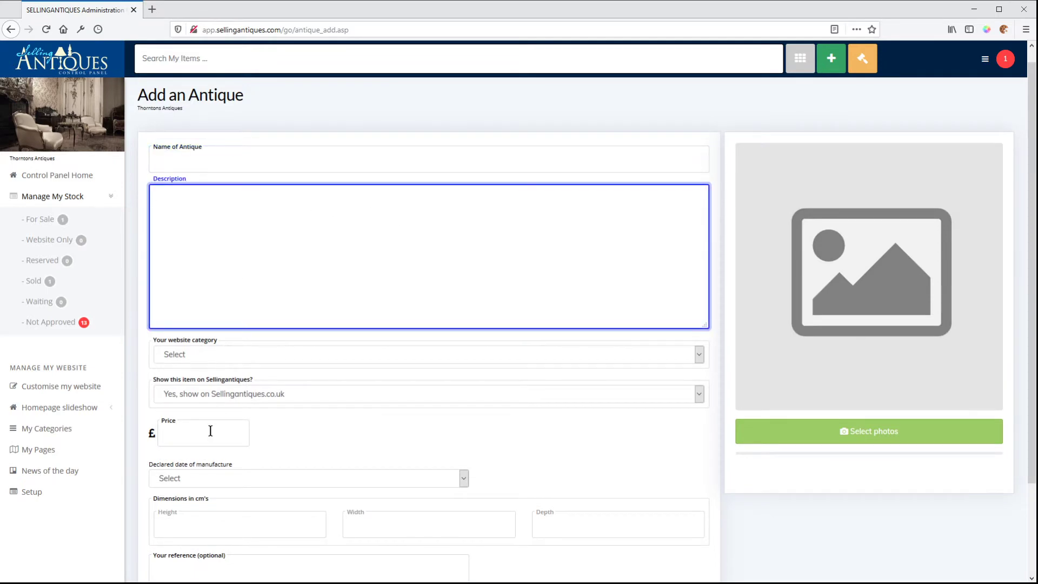
{"action": "left_click", "coordinate": [227, 426]}
{"action": "left_click", "coordinate": [225, 151]}
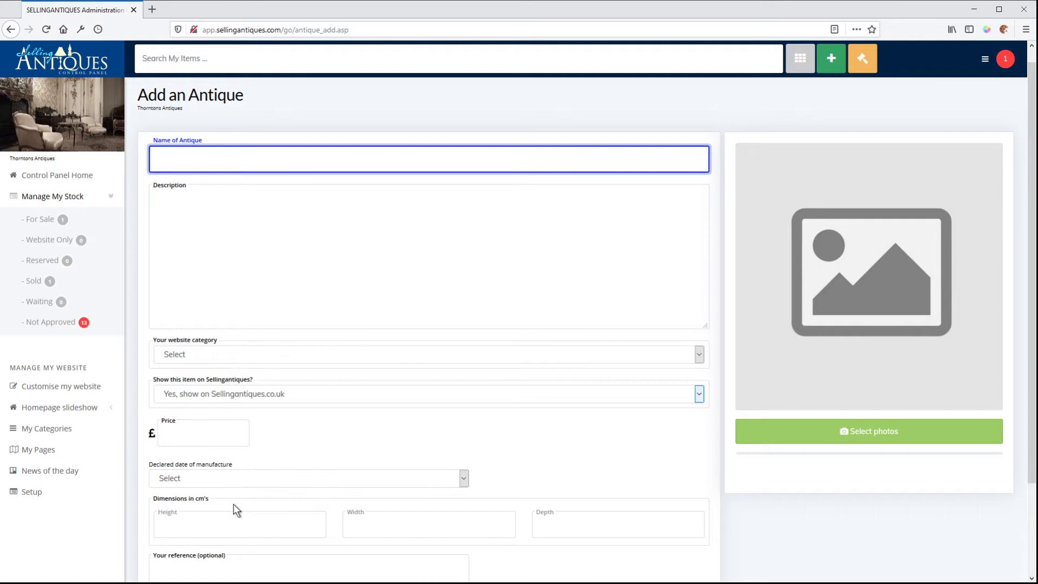
Visit the height, width, depth and reference fields, then leave for the Stock List unsaved.
{"action": "left_click", "coordinate": [234, 522]}
{"action": "left_click", "coordinate": [476, 533]}
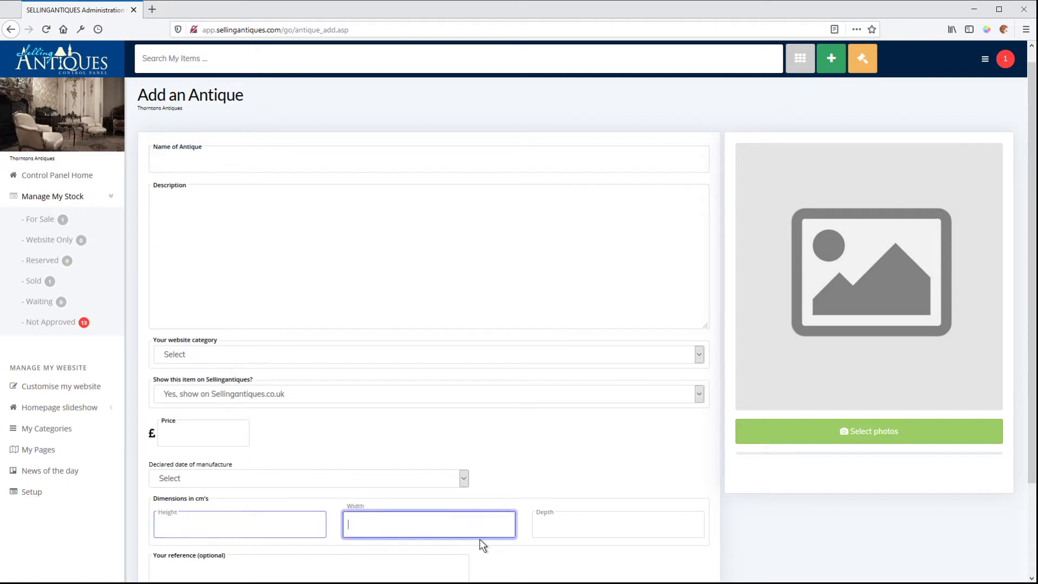
{"action": "left_click", "coordinate": [597, 523]}
{"action": "scroll", "coordinate": [398, 461], "scroll_direction": "down", "scroll_amount": 3}
{"action": "left_click", "coordinate": [253, 448]}
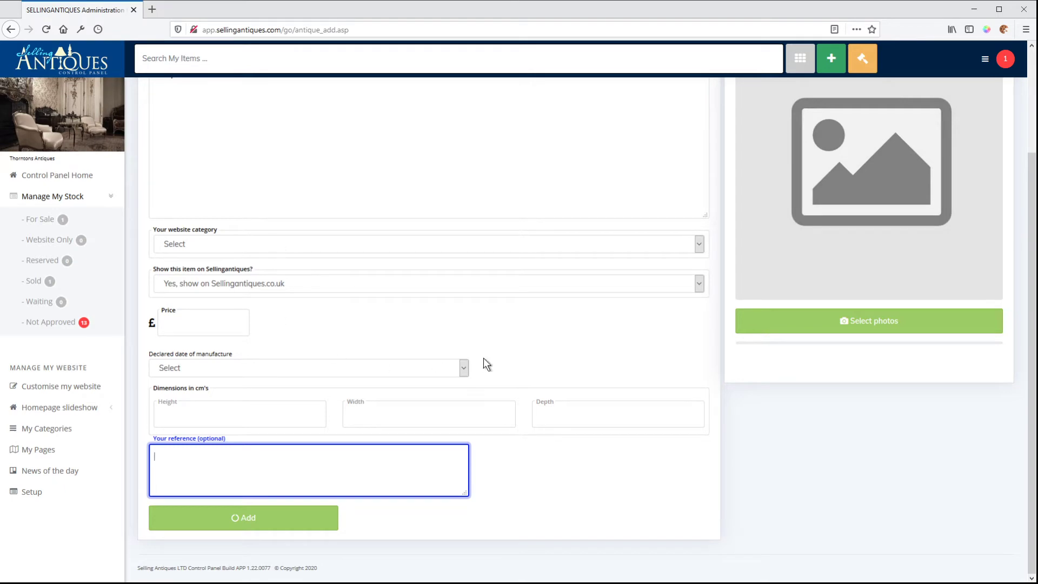
{"action": "scroll", "coordinate": [572, 446], "scroll_direction": "up", "scroll_amount": 3}
{"action": "left_click", "coordinate": [258, 274]}
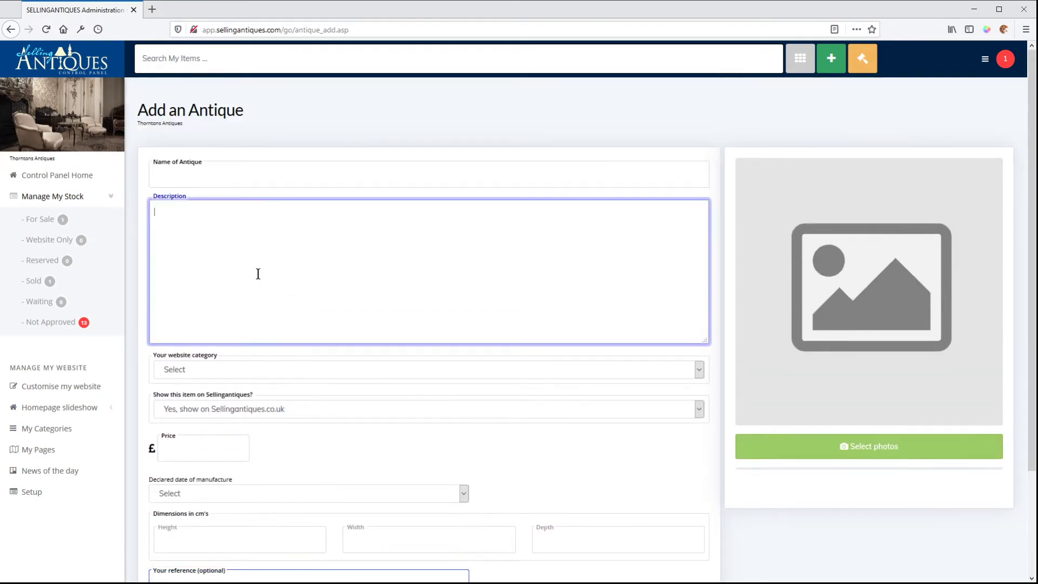
{"action": "left_click", "coordinate": [218, 175]}
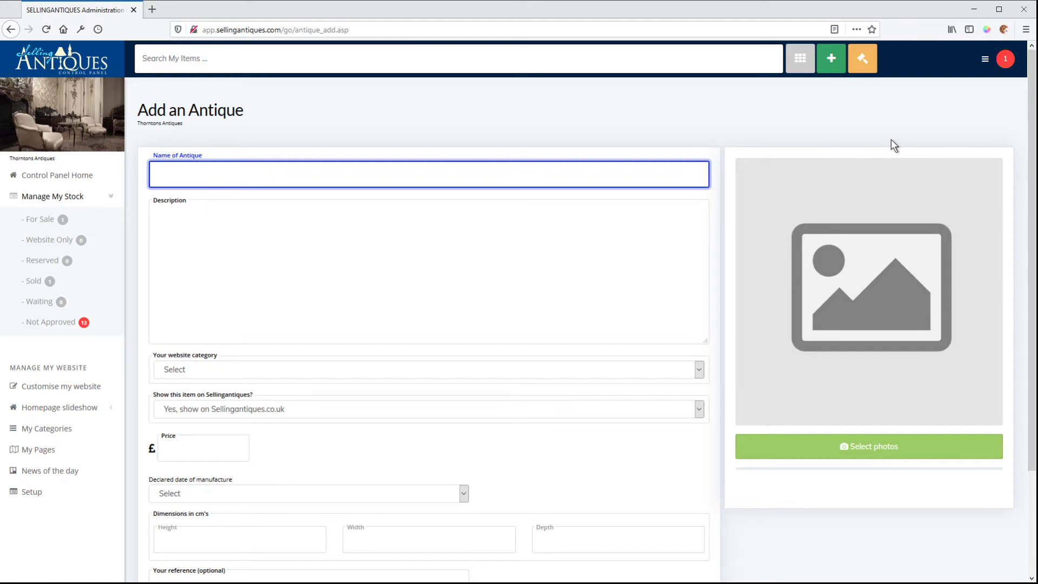
{"action": "left_click", "coordinate": [800, 59]}
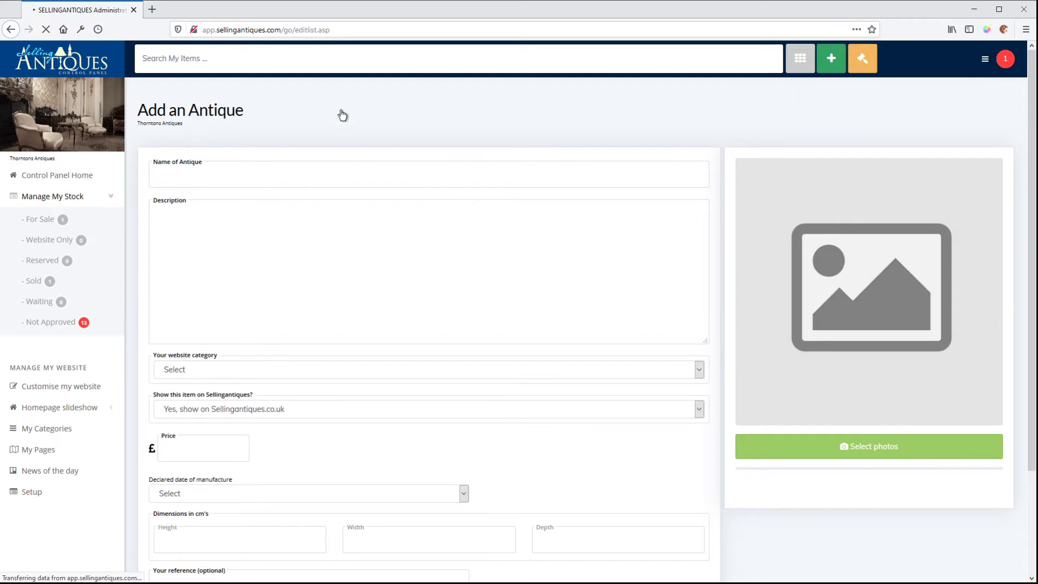
Open Mark Items as Sold and look over the list of unmarked stock items.
{"action": "left_click", "coordinate": [864, 60]}
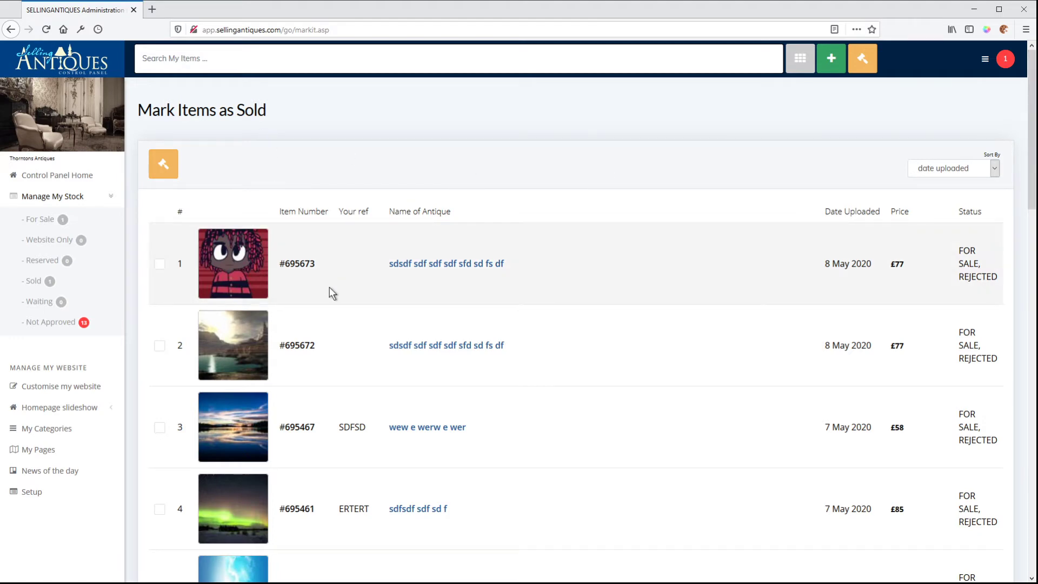
{"action": "scroll", "coordinate": [343, 295], "scroll_direction": "down", "scroll_amount": 1}
{"action": "scroll", "coordinate": [343, 295], "scroll_direction": "up", "scroll_amount": 1}
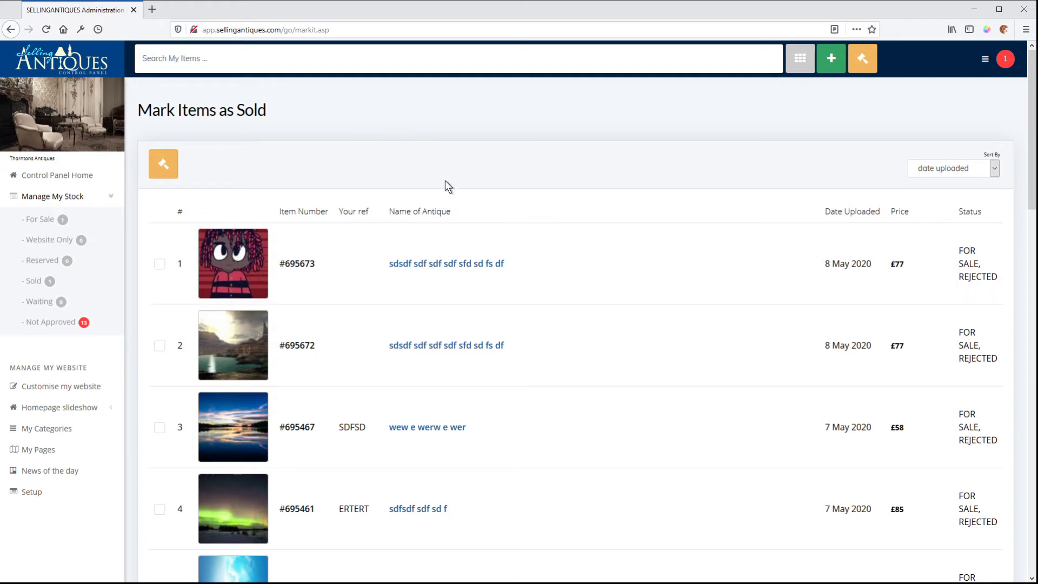
Tick items #695673, #695672 and #695467 and request marking them as sold.
{"action": "left_click", "coordinate": [160, 265]}
{"action": "left_click", "coordinate": [160, 347]}
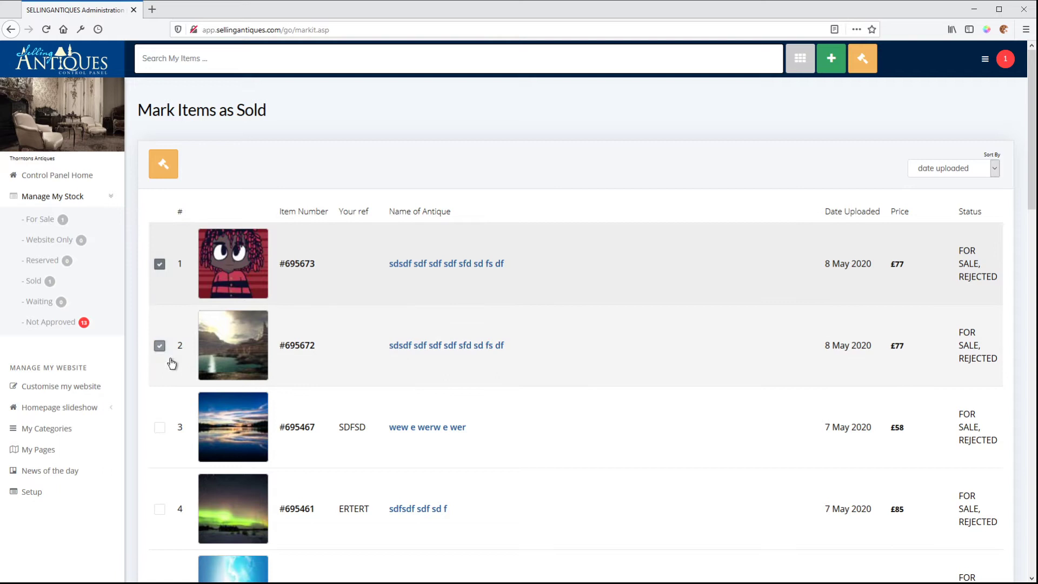
{"action": "left_click", "coordinate": [162, 430]}
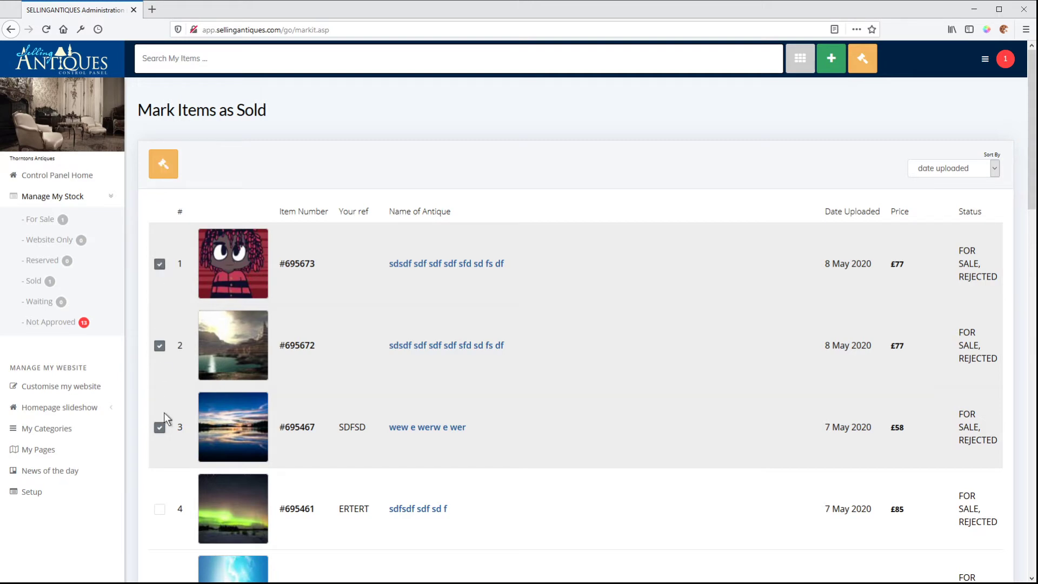
{"action": "left_click", "coordinate": [164, 163]}
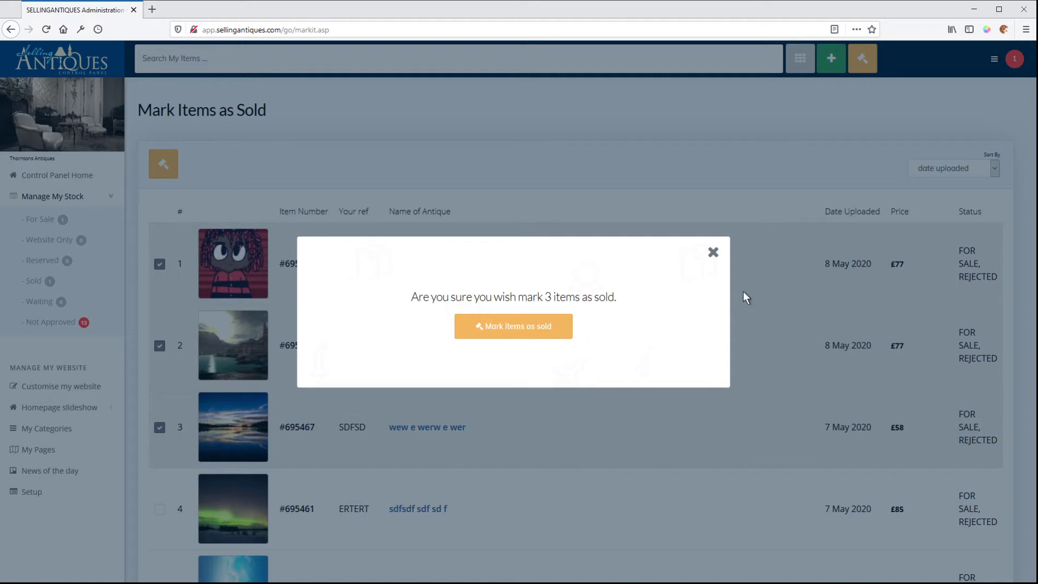
Dismiss the mark-as-sold confirmation without marking any items sold.
{"action": "left_click", "coordinate": [713, 253]}
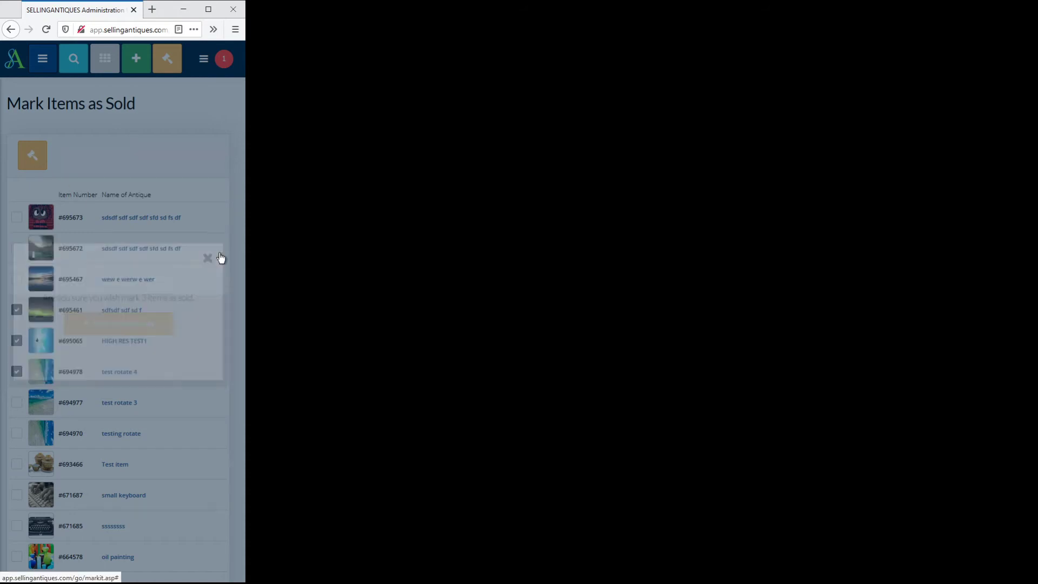
Widen the browser window back to full desktop width.
{"action": "left_click_drag", "start_coordinate": [243, 230], "coordinate": [1036, 229]}
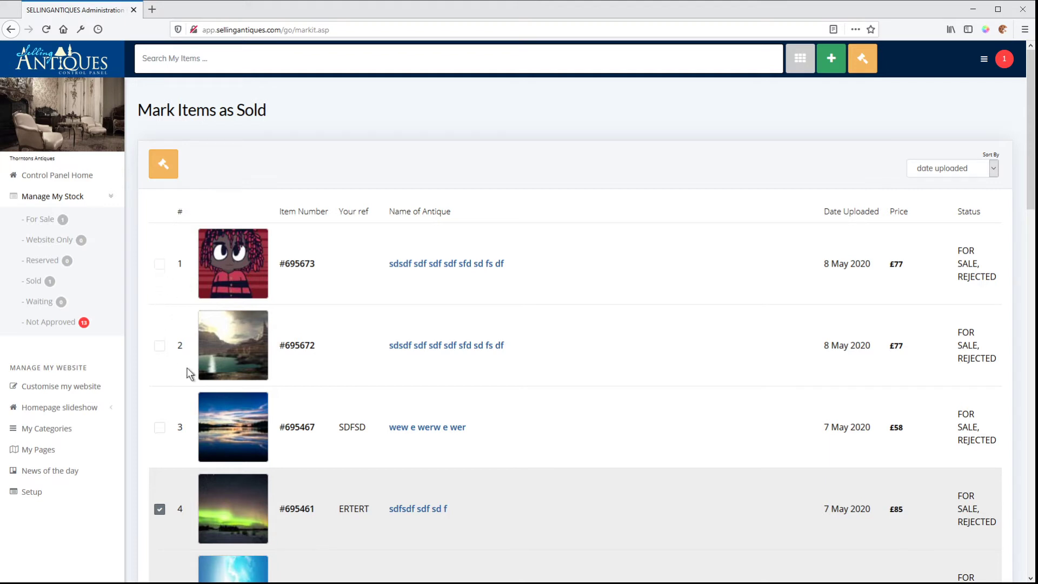
Return to the Stock List, where every item still reads FOR SALE, REJECTED.
{"action": "left_click", "coordinate": [801, 60]}
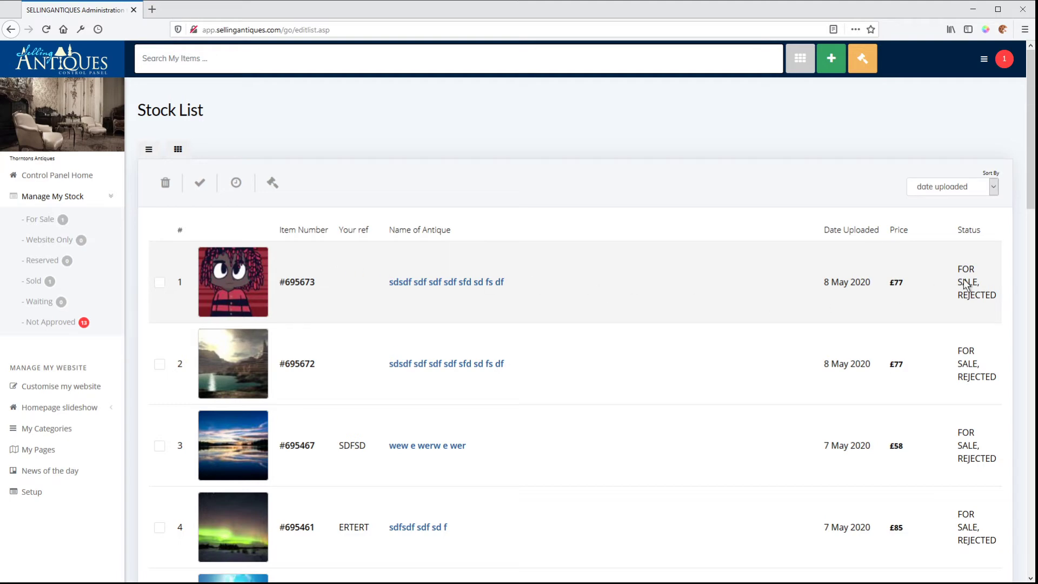
Narrow the window to phone width and tick #695673, #695672, #695467, #695461 and HIGH RES TEST1.
{"action": "left_click_drag", "start_coordinate": [1021, 277], "coordinate": [272, 228]}
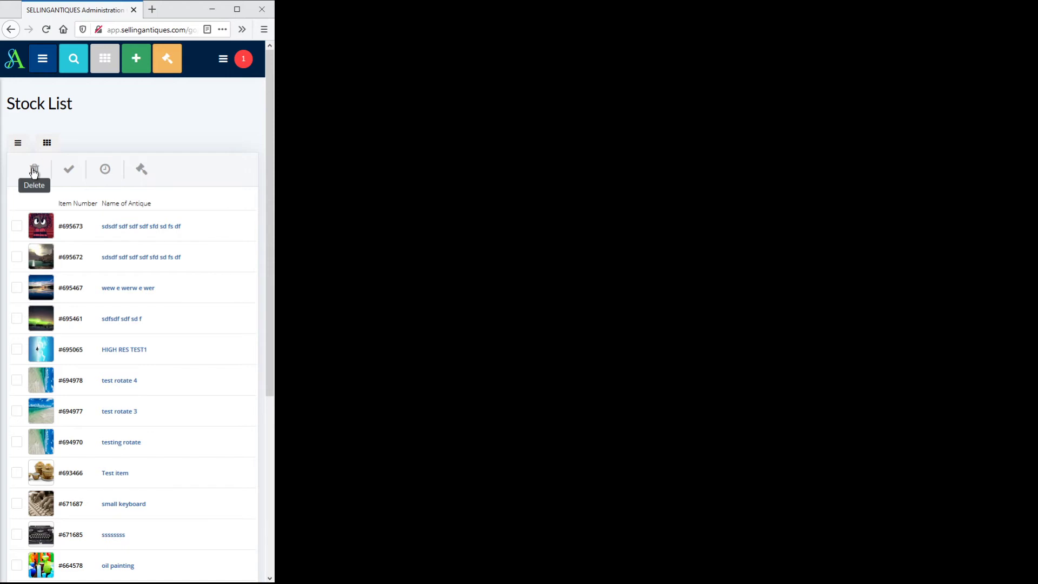
{"action": "left_click", "coordinate": [16, 226]}
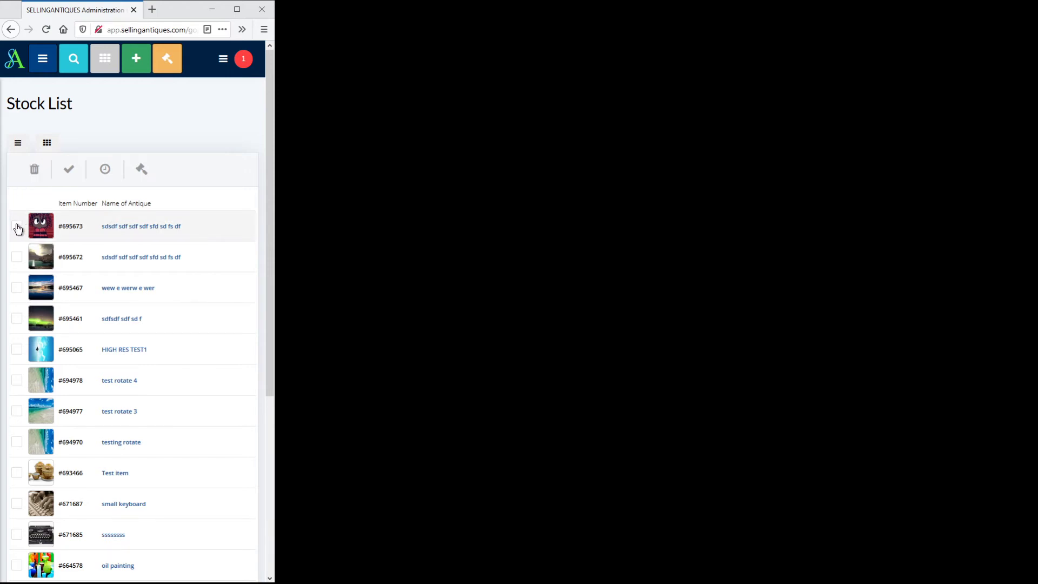
{"action": "left_click", "coordinate": [19, 259]}
{"action": "left_click", "coordinate": [16, 288]}
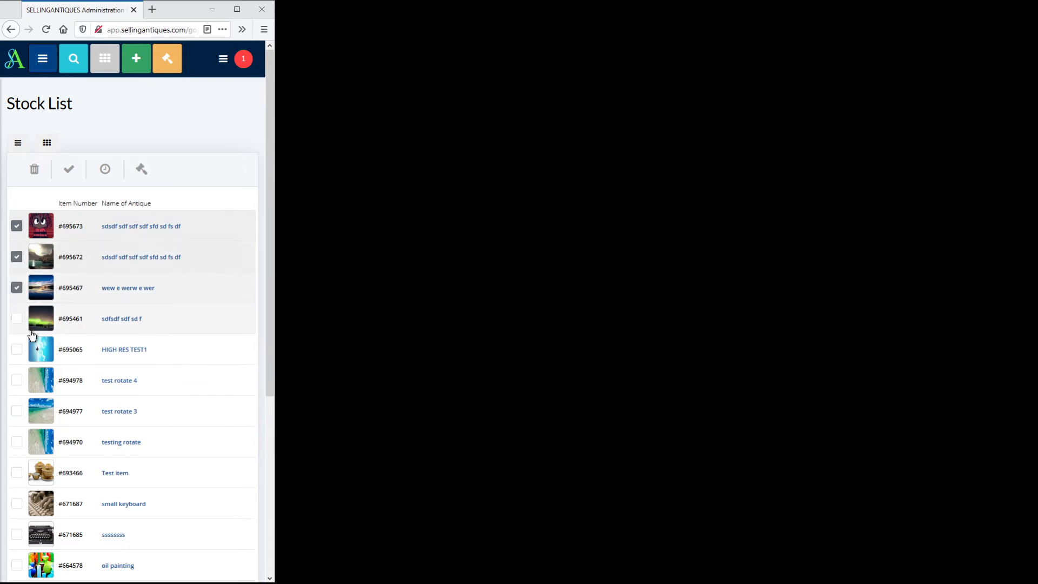
{"action": "left_click", "coordinate": [17, 319]}
{"action": "left_click", "coordinate": [17, 349]}
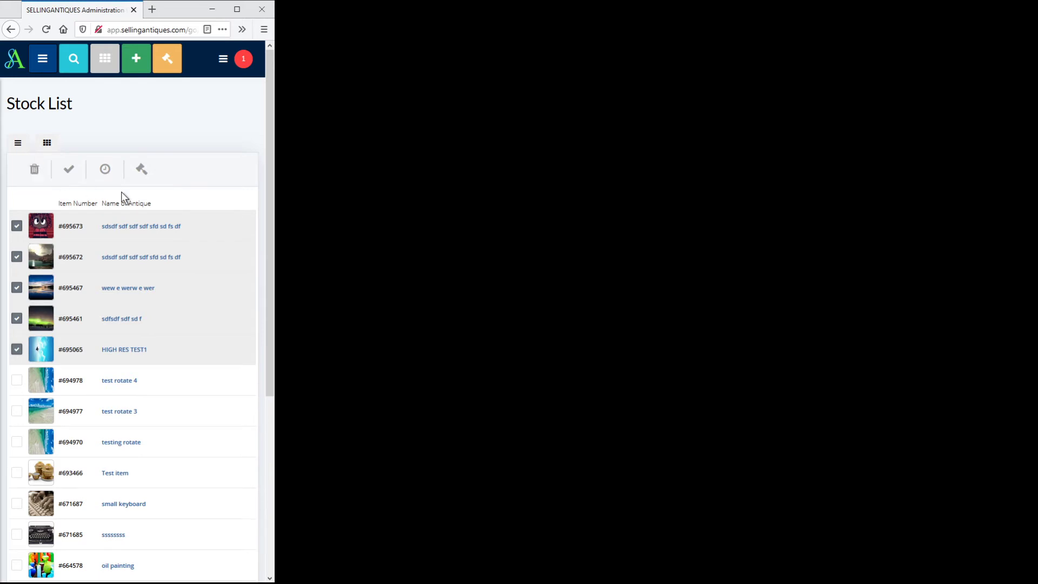
Widen the window back to full desktop width and scroll the list down and back up.
{"action": "left_click_drag", "start_coordinate": [272, 214], "coordinate": [867, 214]}
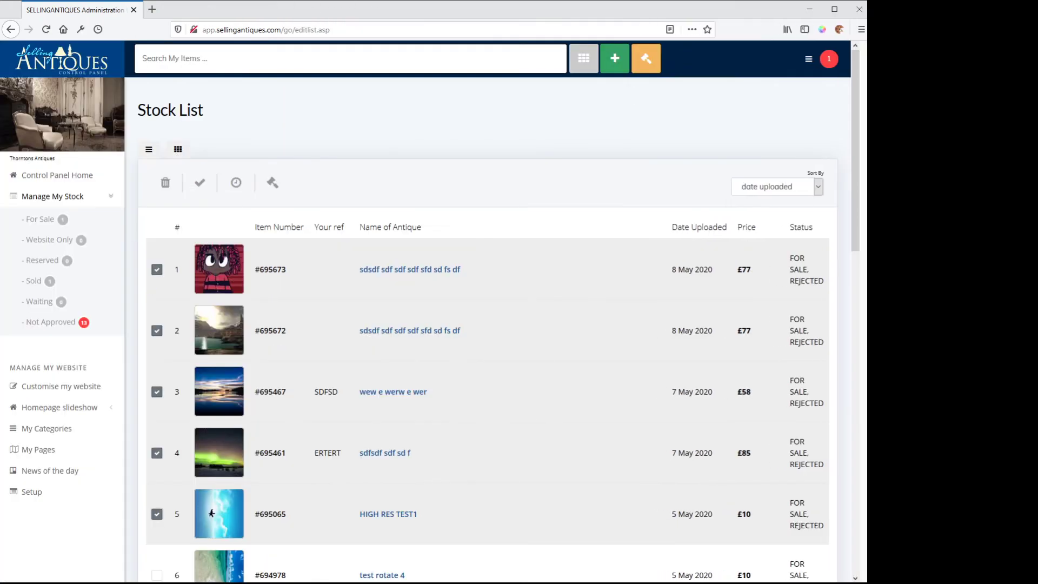
{"action": "left_click_drag", "start_coordinate": [867, 347], "coordinate": [1033, 346]}
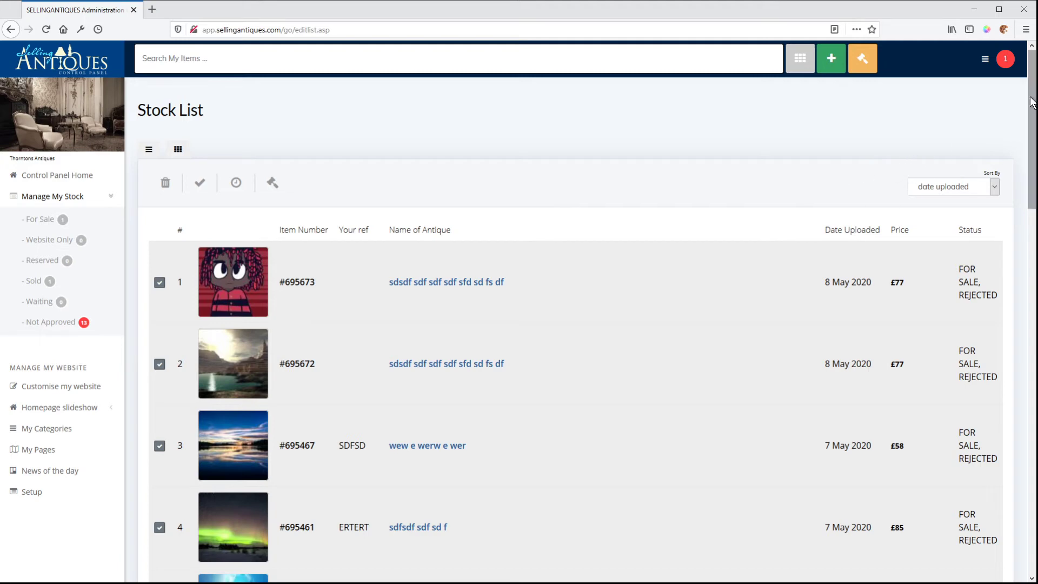
{"action": "left_click_drag", "start_coordinate": [1032, 102], "coordinate": [1006, 158]}
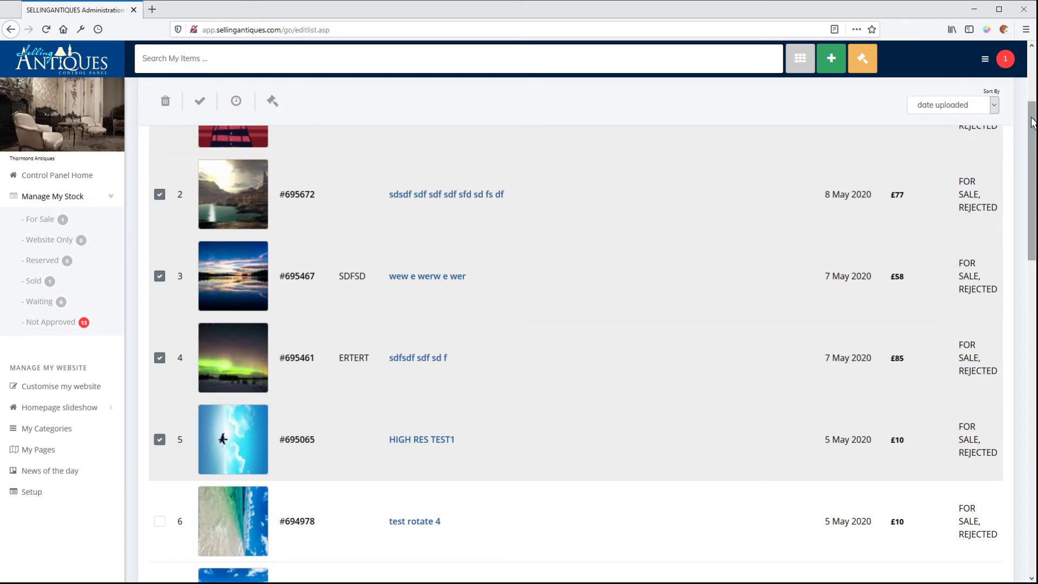
{"action": "left_click_drag", "start_coordinate": [1030, 130], "coordinate": [995, 68]}
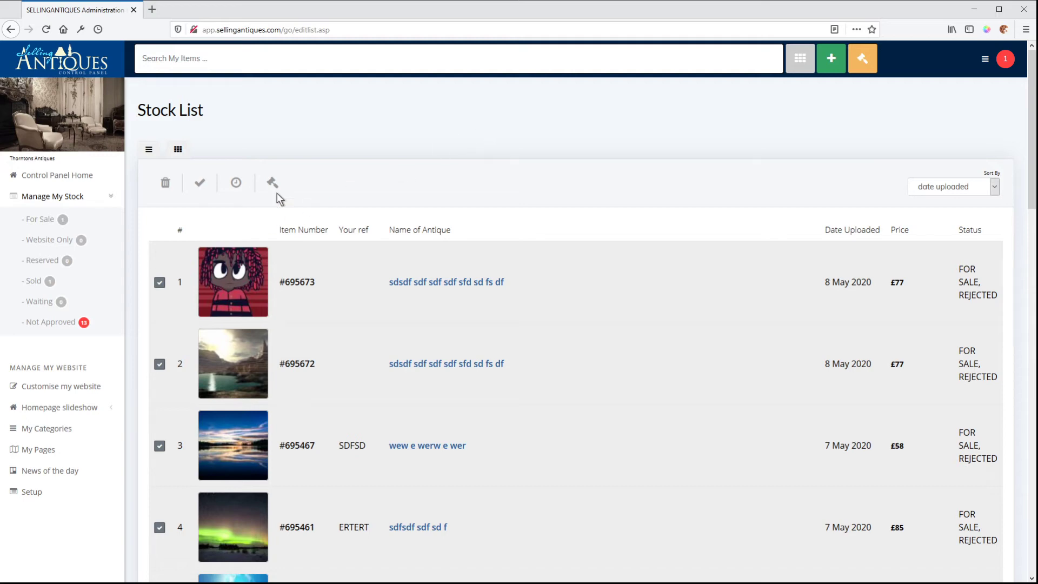
{"action": "left_click", "coordinate": [200, 184]}
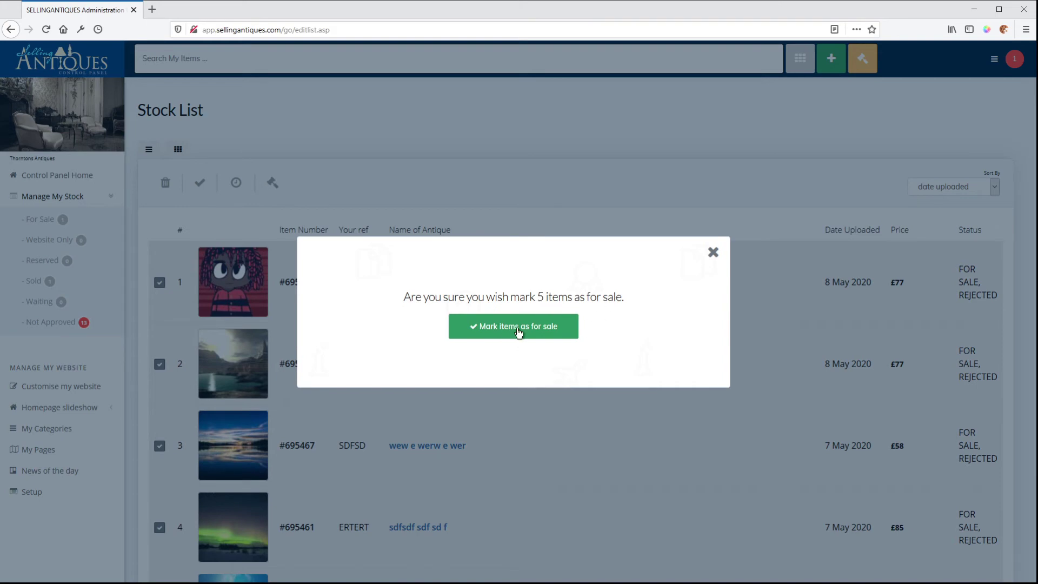
{"action": "left_click", "coordinate": [712, 253]}
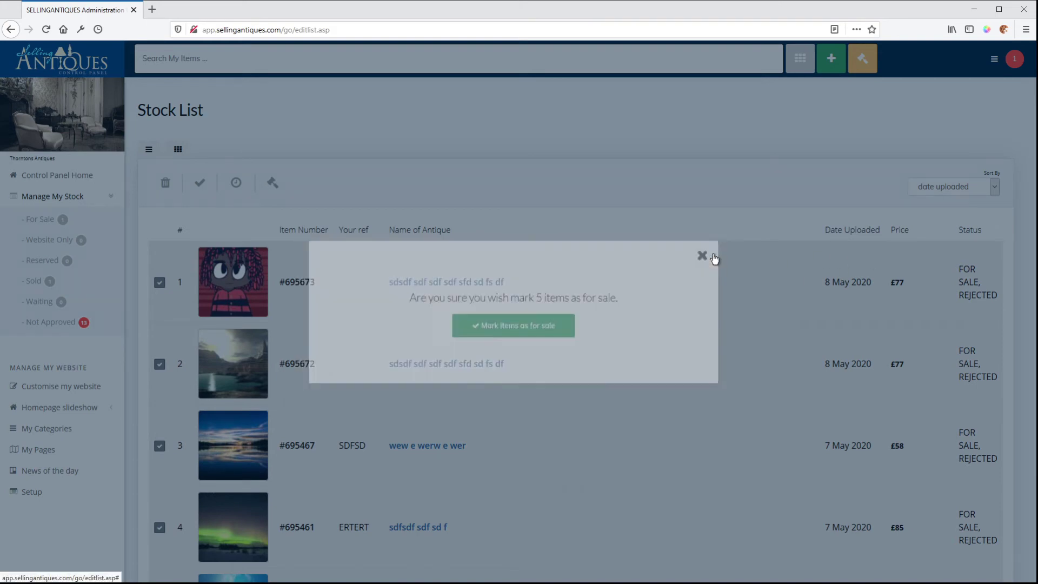
{"action": "left_click", "coordinate": [235, 184]}
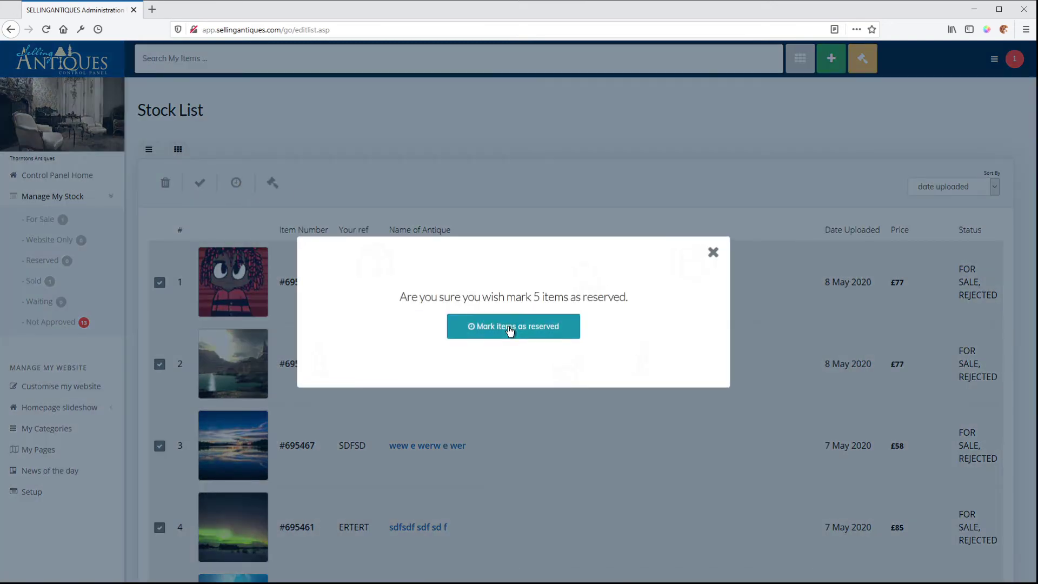
{"action": "left_click", "coordinate": [713, 255]}
{"action": "left_click", "coordinate": [273, 183]}
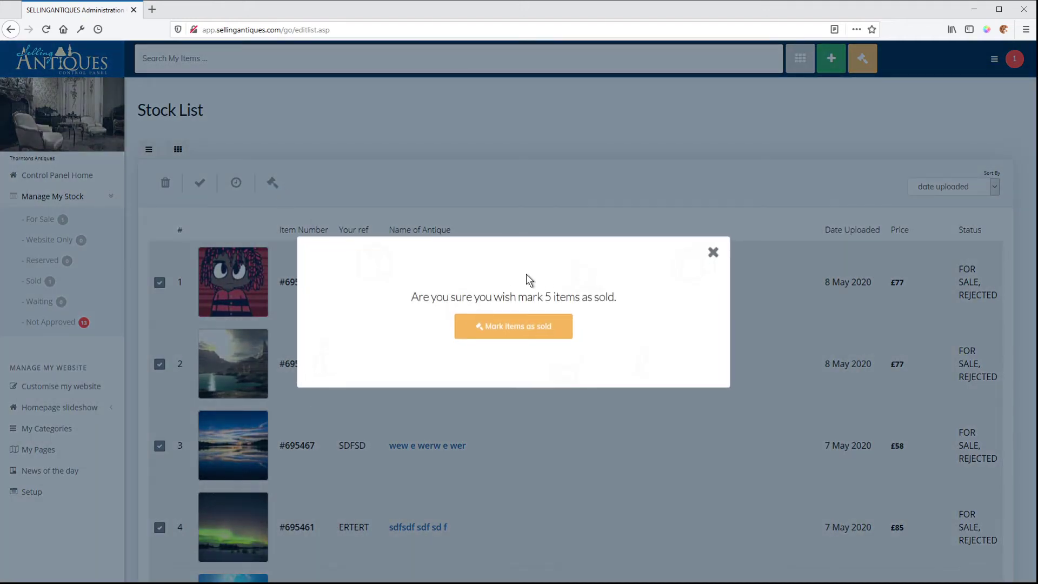
{"action": "left_click", "coordinate": [712, 254]}
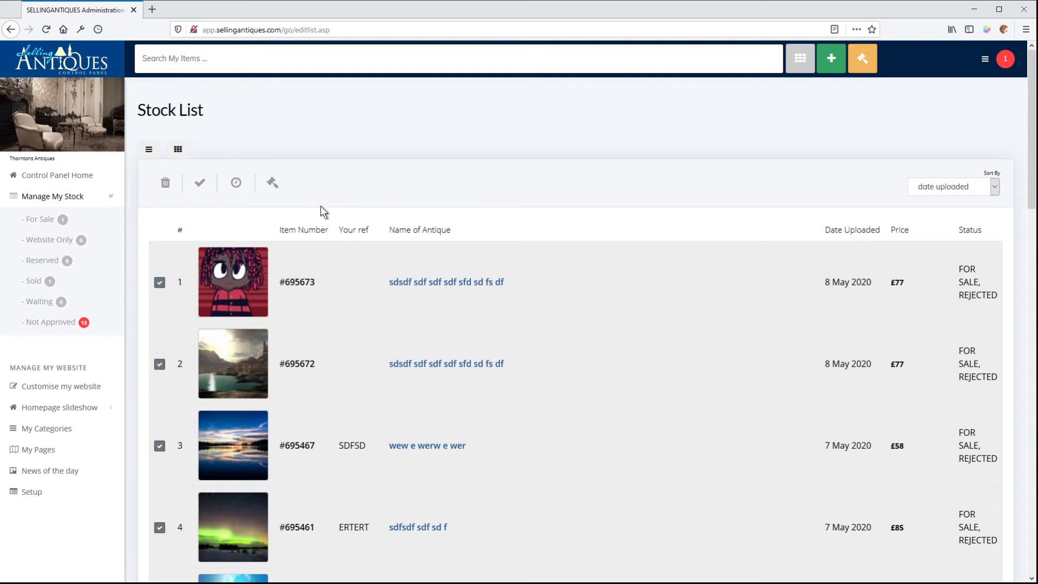
Cancel deleting the five selected items and untick HIGH RES TEST1, #695461, #695467 and #695672.
{"action": "left_click", "coordinate": [164, 183]}
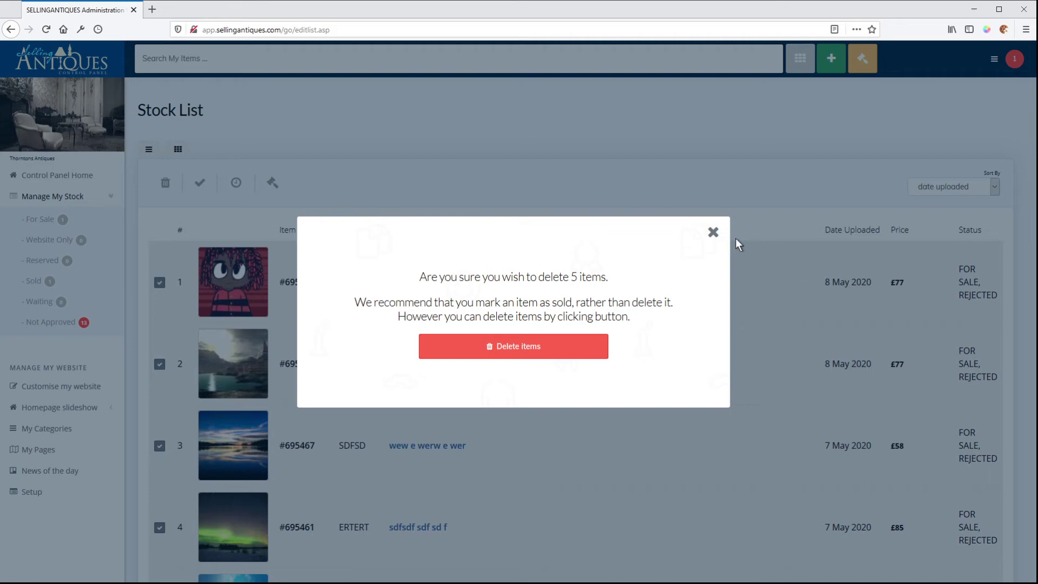
{"action": "left_click", "coordinate": [713, 232]}
{"action": "scroll", "coordinate": [505, 367], "scroll_direction": "down", "scroll_amount": 1}
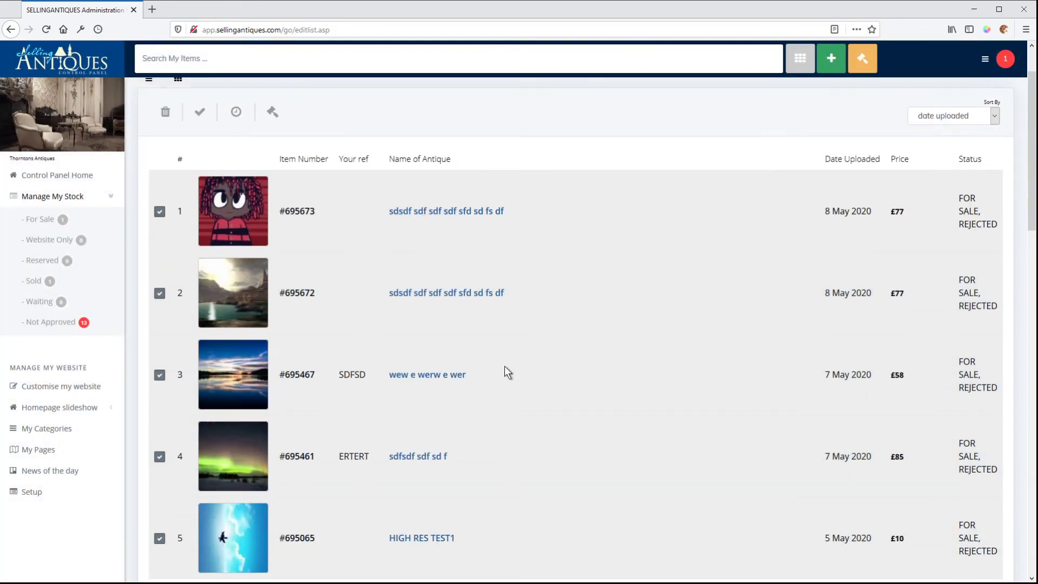
{"action": "scroll", "coordinate": [504, 365], "scroll_direction": "down", "scroll_amount": 2}
{"action": "left_click", "coordinate": [159, 440]}
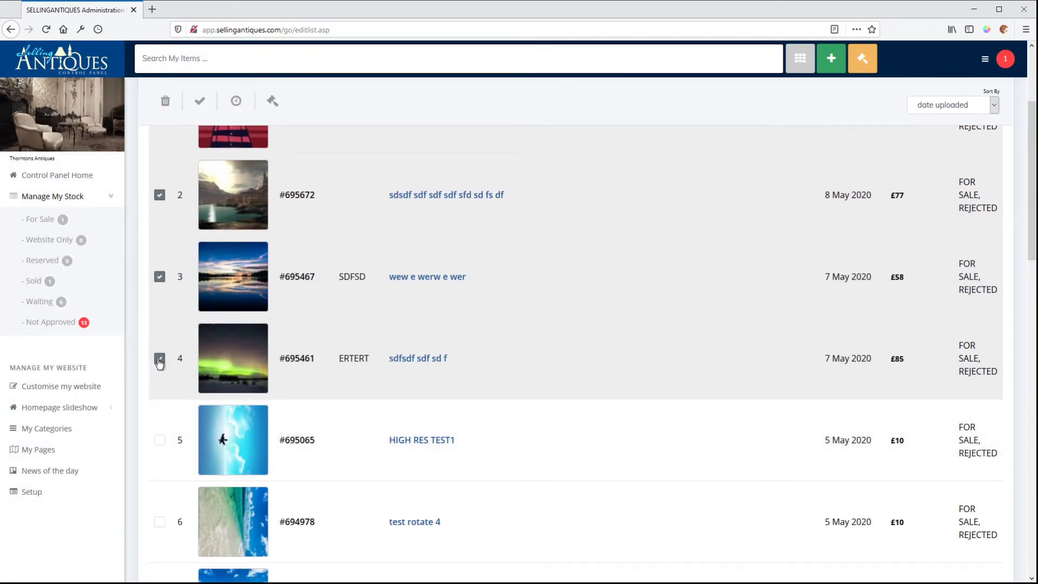
{"action": "left_click", "coordinate": [160, 359]}
{"action": "left_click", "coordinate": [160, 277]}
{"action": "left_click", "coordinate": [160, 195]}
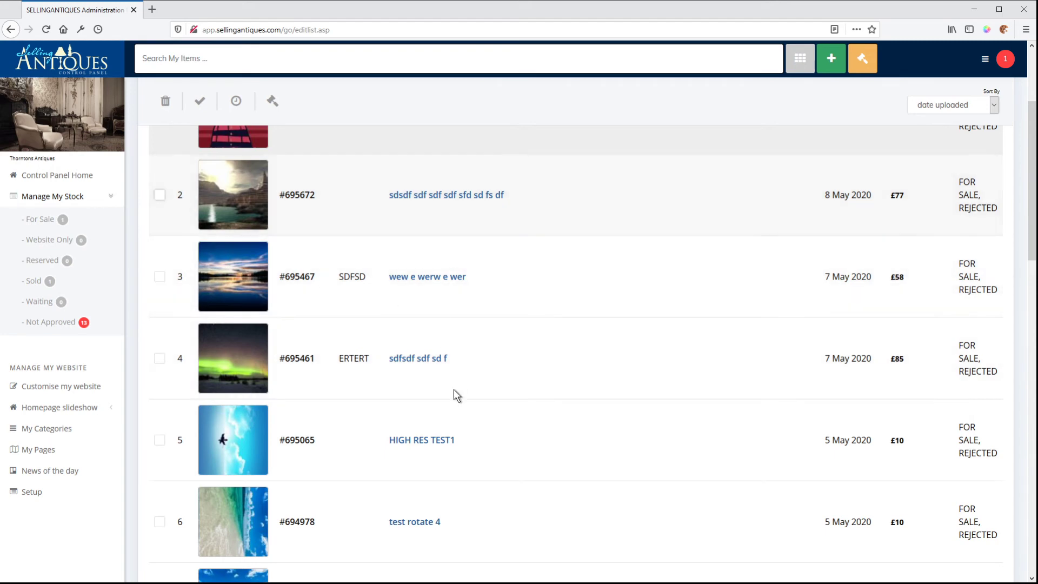
{"action": "scroll", "coordinate": [453, 389], "scroll_direction": "up", "scroll_amount": 3}
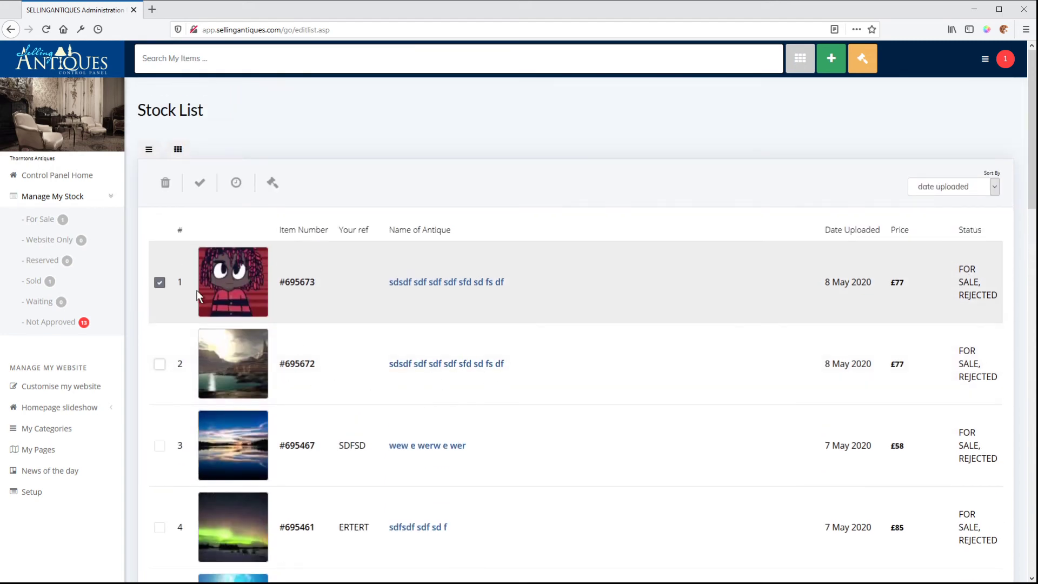
Leave only item #695672 ticked and confirm deleting it.
{"action": "left_click", "coordinate": [159, 282]}
{"action": "left_click", "coordinate": [160, 364]}
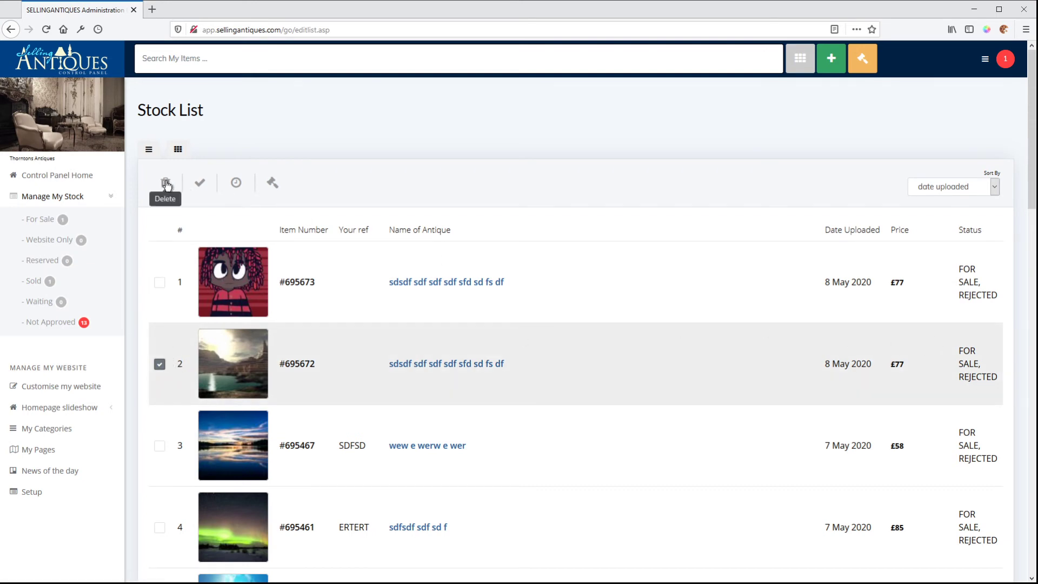
{"action": "left_click", "coordinate": [166, 183]}
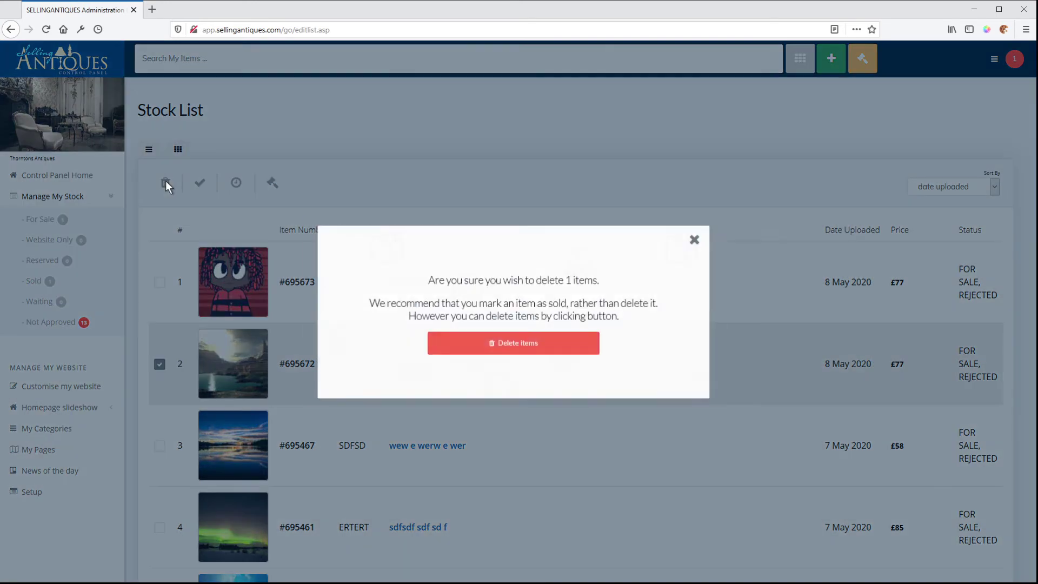
{"action": "left_click", "coordinate": [528, 350]}
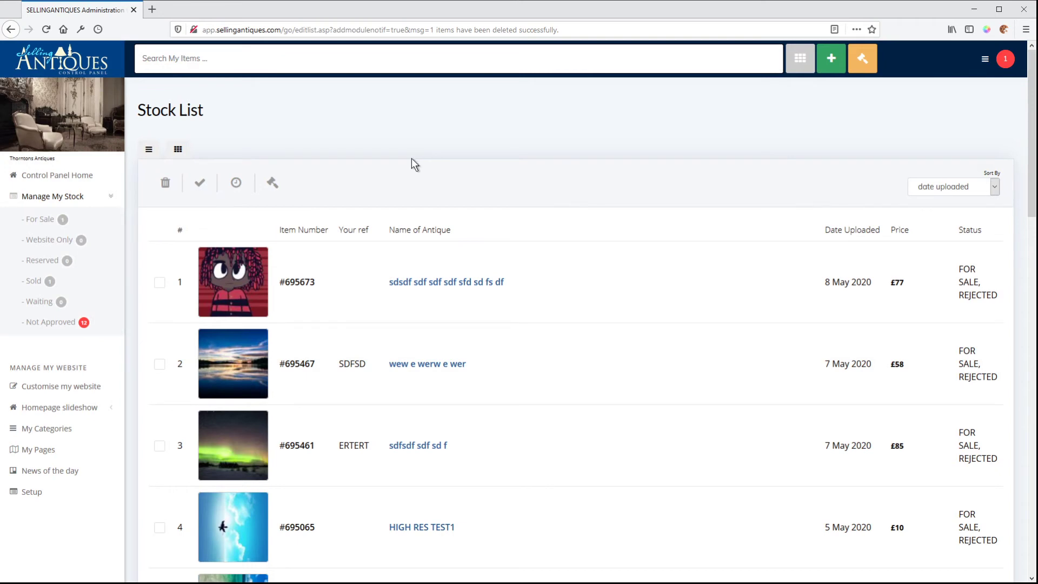
Filter the stock list by For Sale, Waiting, Sold and Reserved, ending on Not Approved.
{"action": "left_click", "coordinate": [40, 219]}
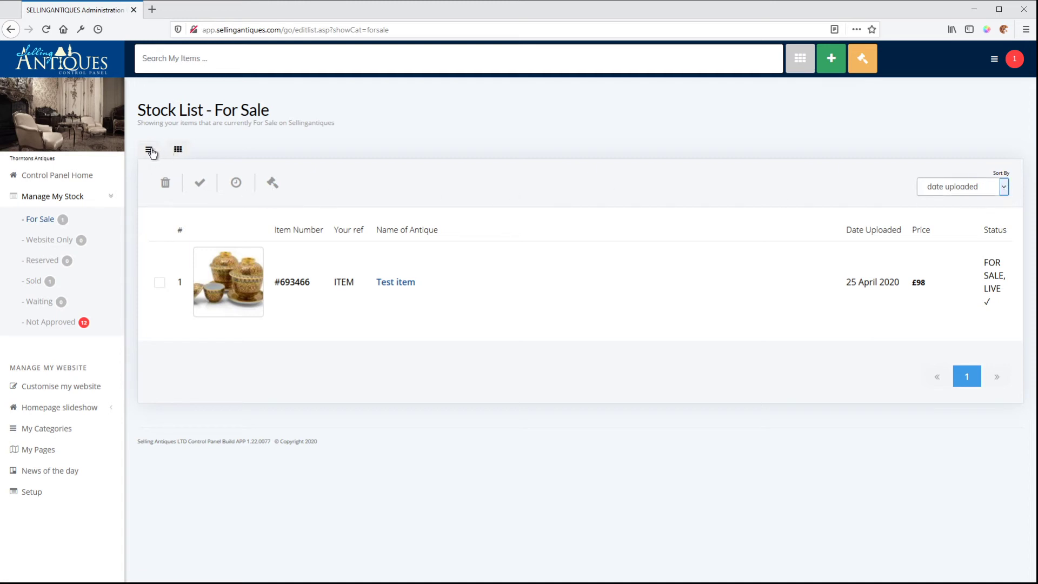
{"action": "left_click", "coordinate": [160, 282]}
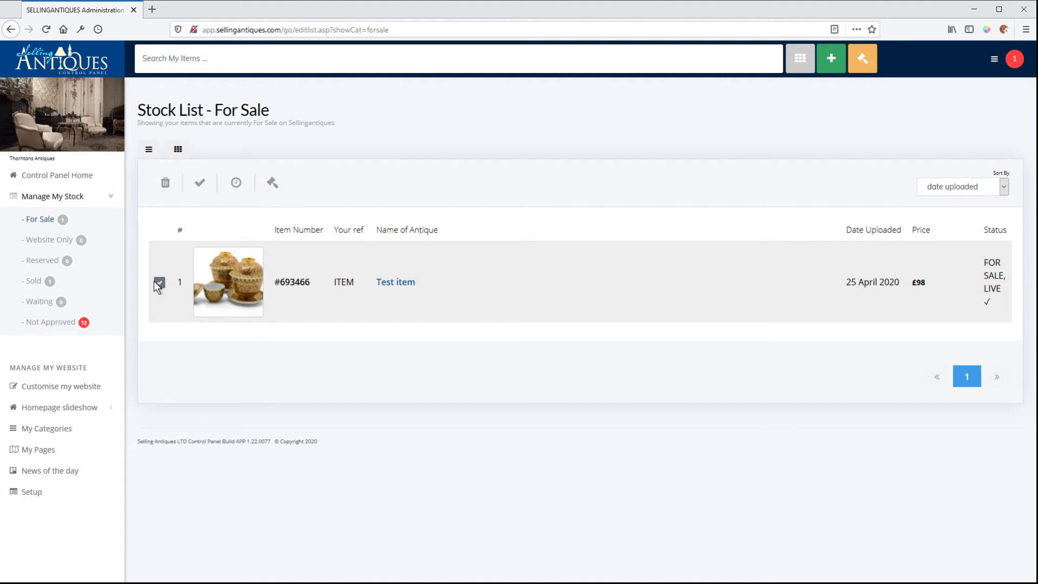
{"action": "left_click", "coordinate": [44, 304]}
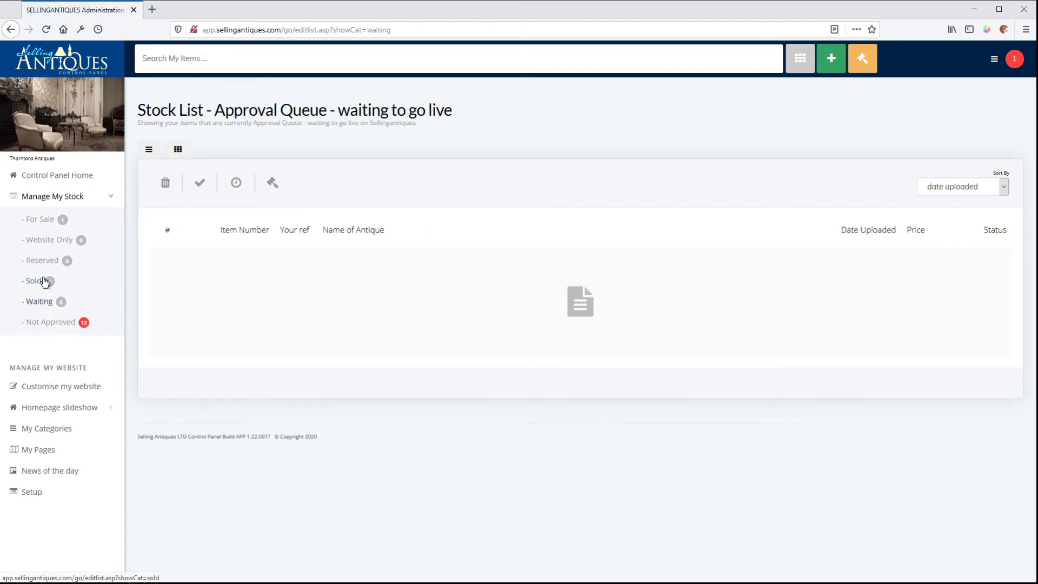
{"action": "left_click", "coordinate": [35, 282]}
{"action": "left_click", "coordinate": [40, 262]}
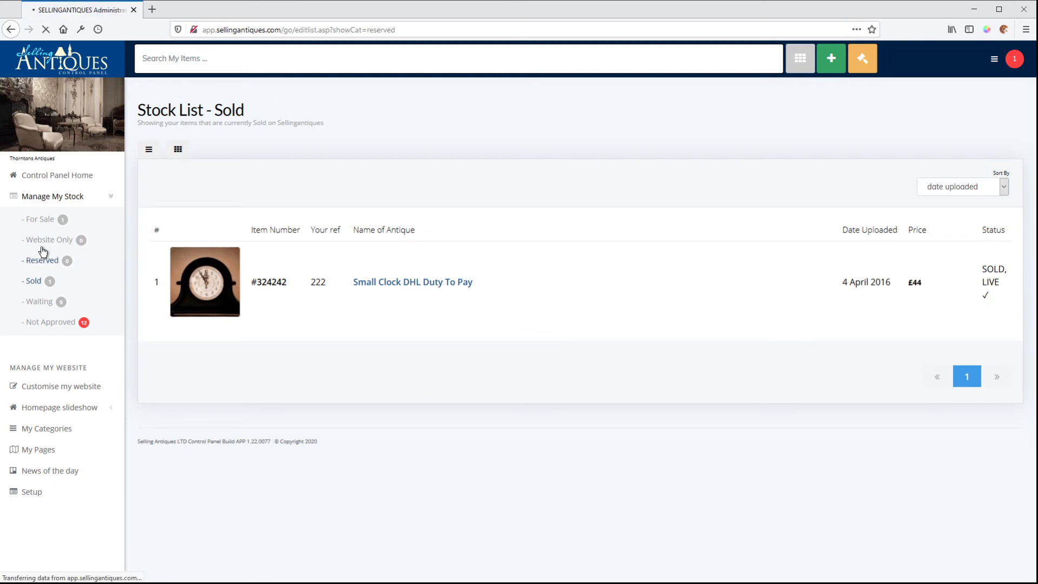
{"action": "left_click", "coordinate": [54, 325]}
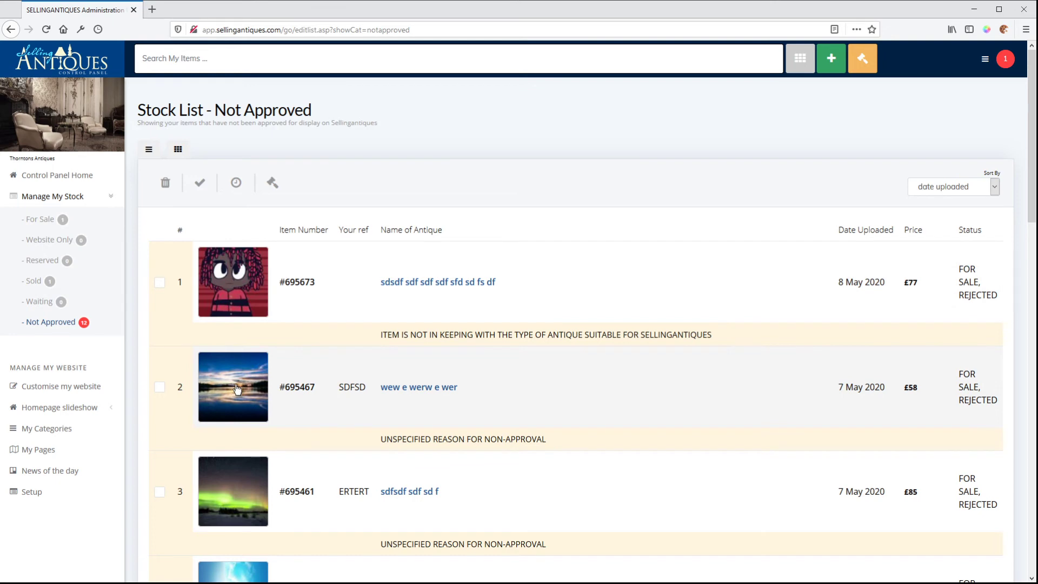
Open rejected antique #695467 (£58, CHAIRS) for editing and scroll through its form.
{"action": "left_click", "coordinate": [237, 388]}
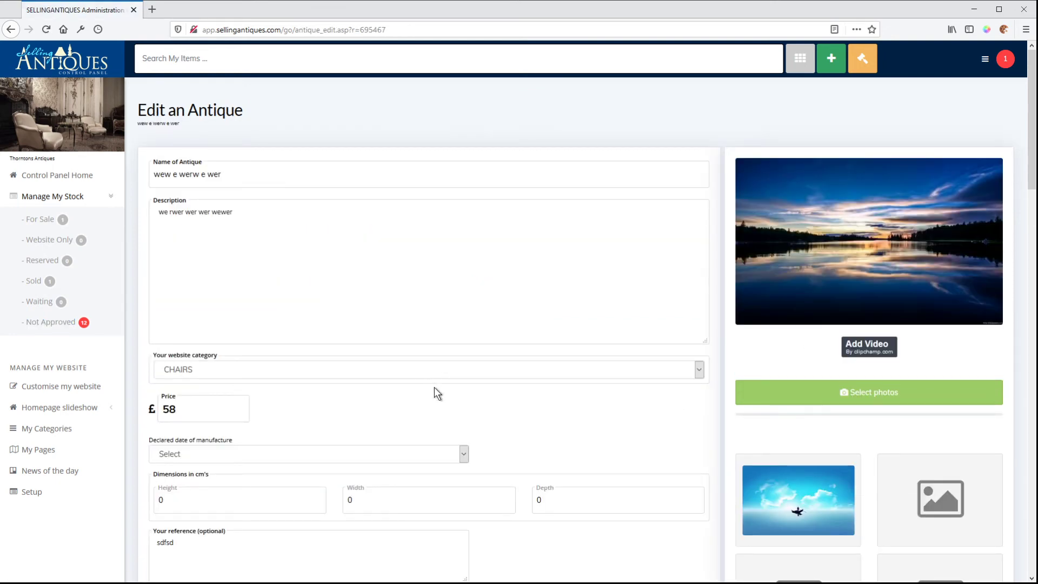
{"action": "scroll", "coordinate": [307, 397], "scroll_direction": "down", "scroll_amount": 3}
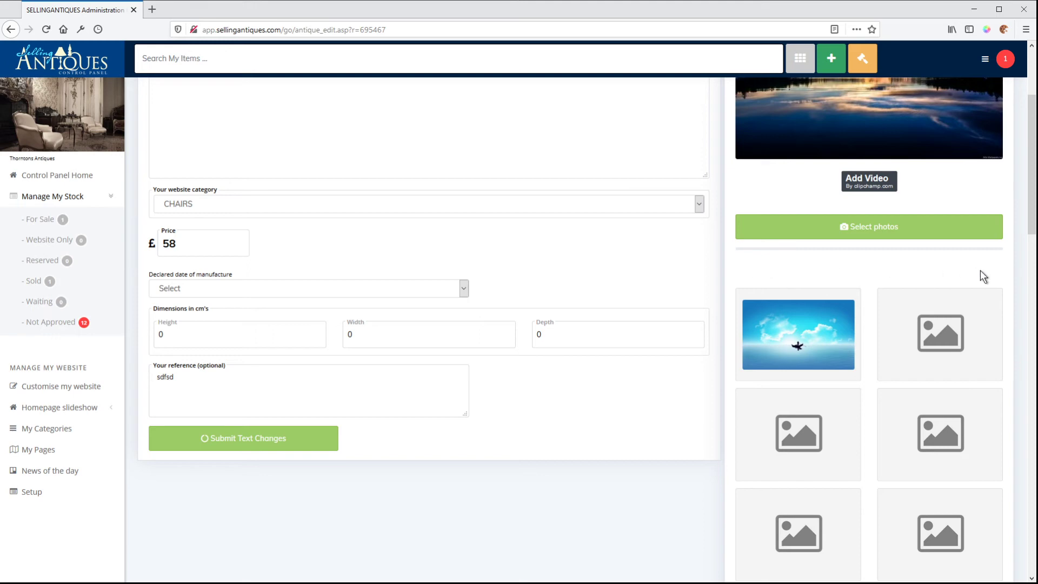
{"action": "mouse_move", "coordinate": [1033, 217]}
{"action": "left_mouse_down"}
{"action": "mouse_move", "coordinate": [1033, 352]}
{"action": "mouse_move", "coordinate": [1031, 209]}
{"action": "left_mouse_up"}
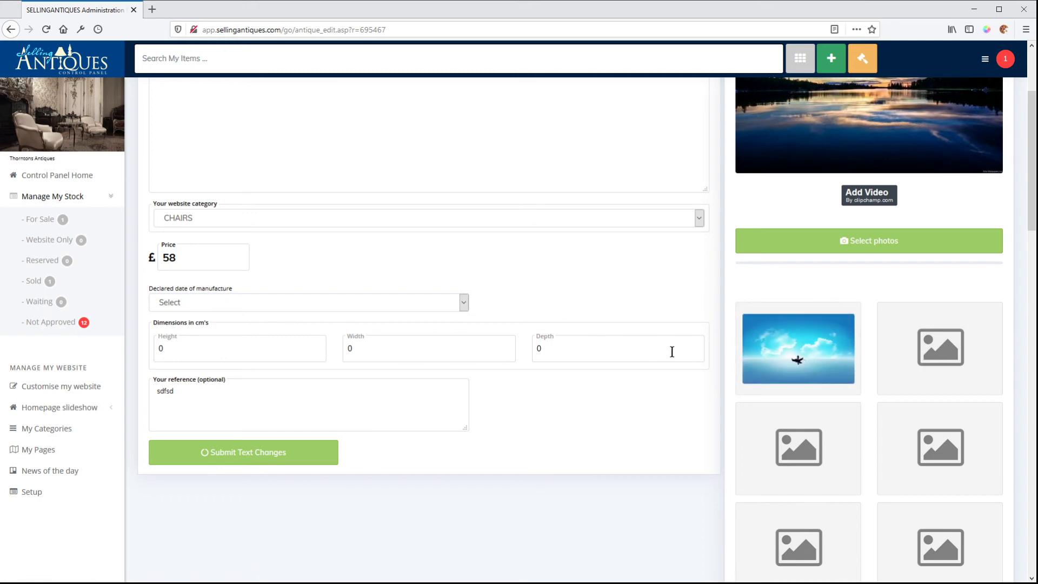
{"action": "left_click_drag", "start_coordinate": [1032, 222], "coordinate": [1029, 161]}
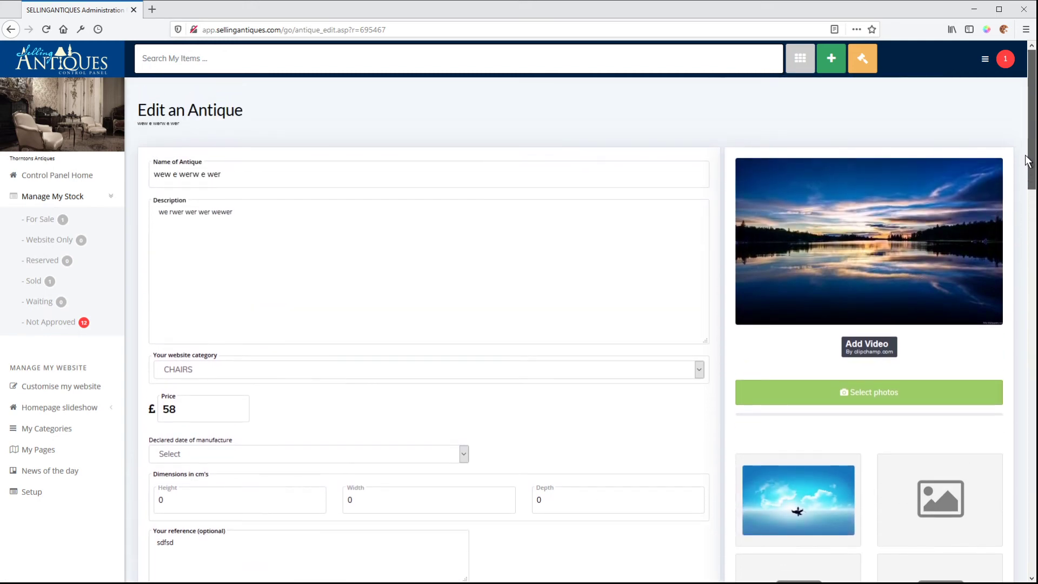
Visit the dashboard and For Sale stock list, return to the dashboard, then open My profile.
{"action": "left_click", "coordinate": [65, 178]}
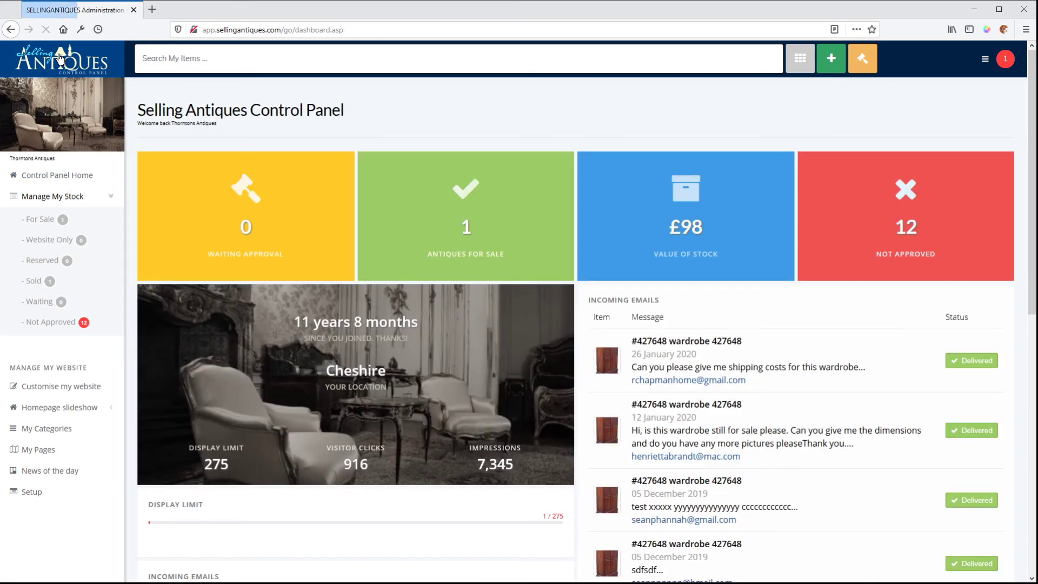
{"action": "left_click", "coordinate": [479, 203]}
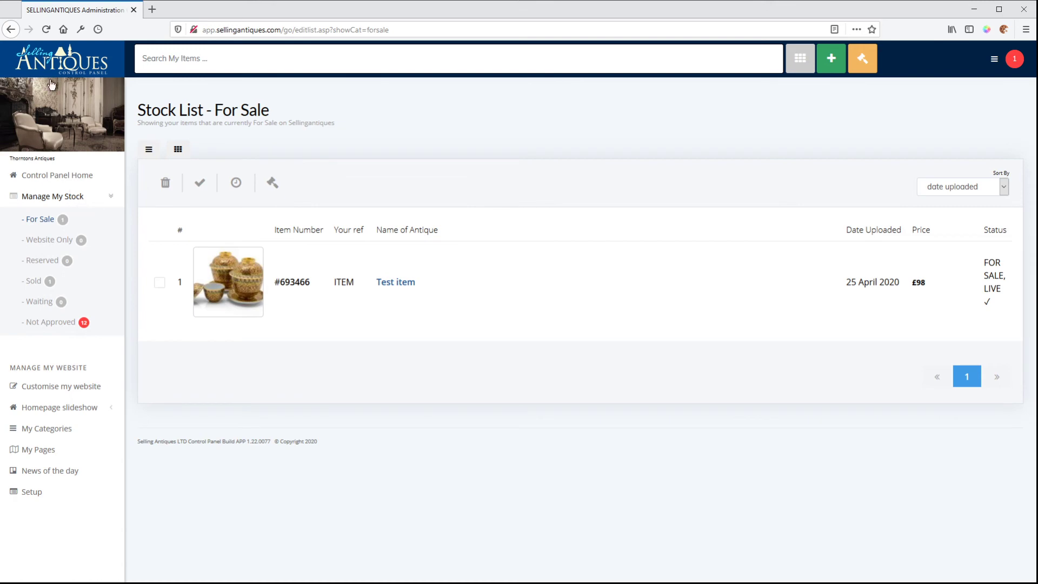
{"action": "left_click", "coordinate": [58, 64]}
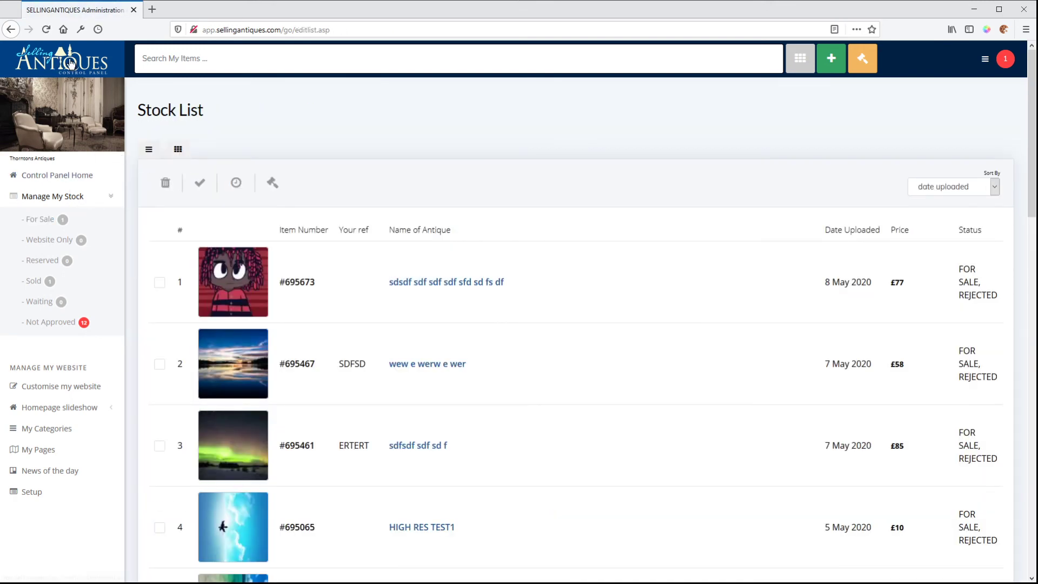
{"action": "left_click", "coordinate": [70, 64]}
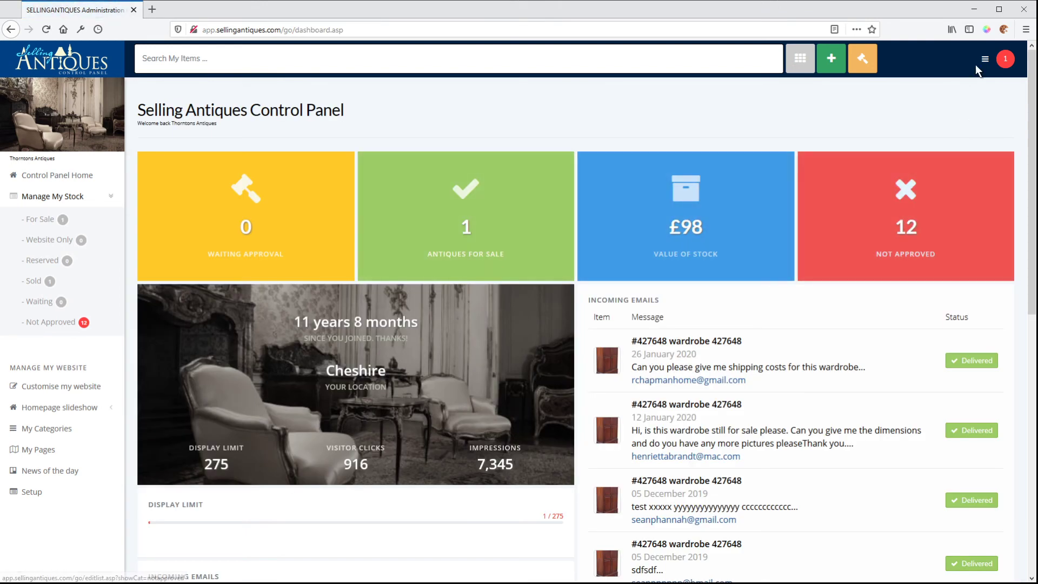
{"action": "left_click", "coordinate": [983, 60]}
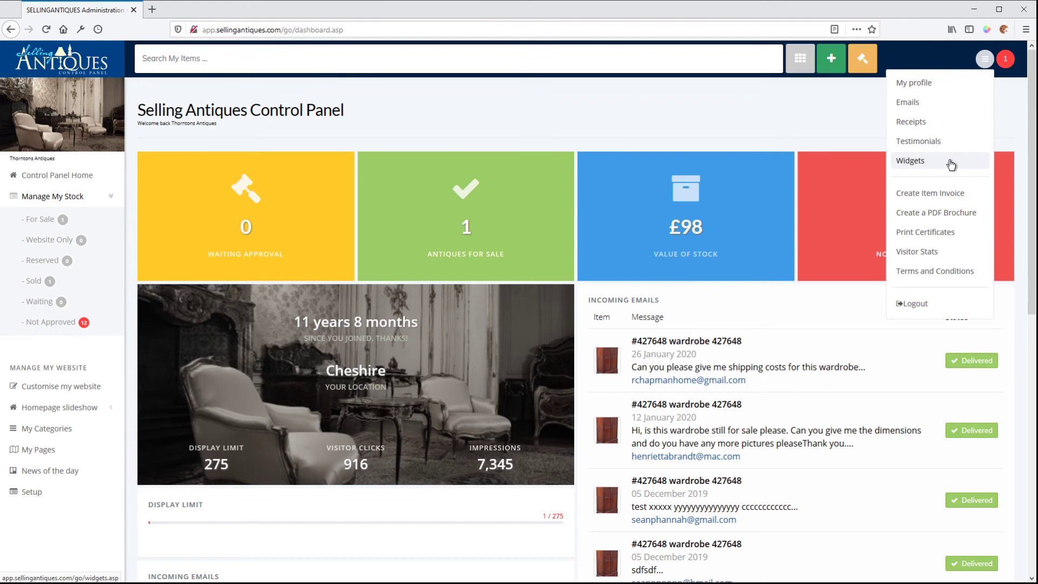
{"action": "left_click", "coordinate": [926, 85]}
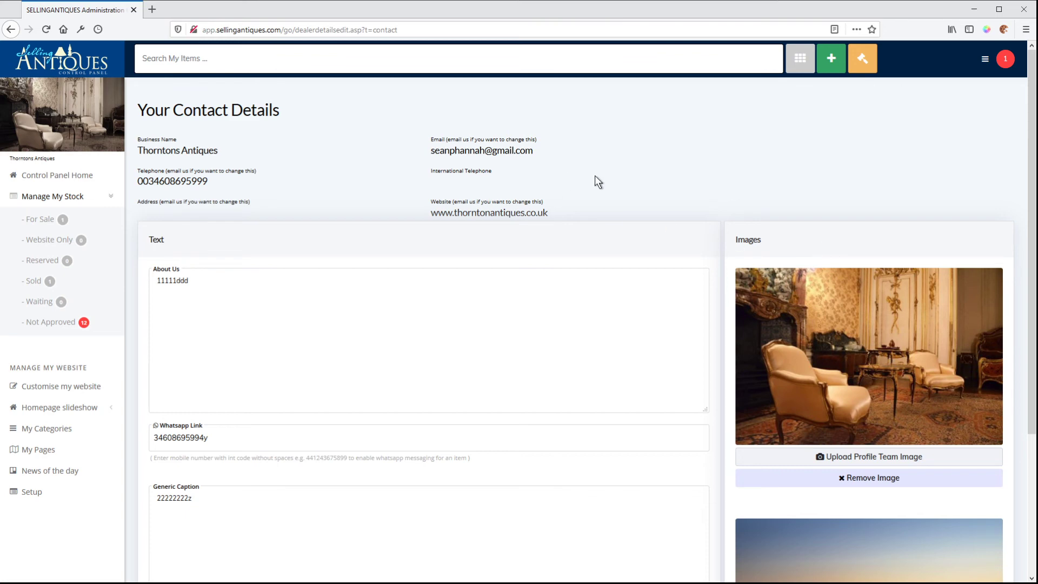
Review the Contact Details page, with About Us 11111ddd and Generic Caption 22222222z.
{"action": "scroll", "coordinate": [868, 297], "scroll_direction": "down", "scroll_amount": 3}
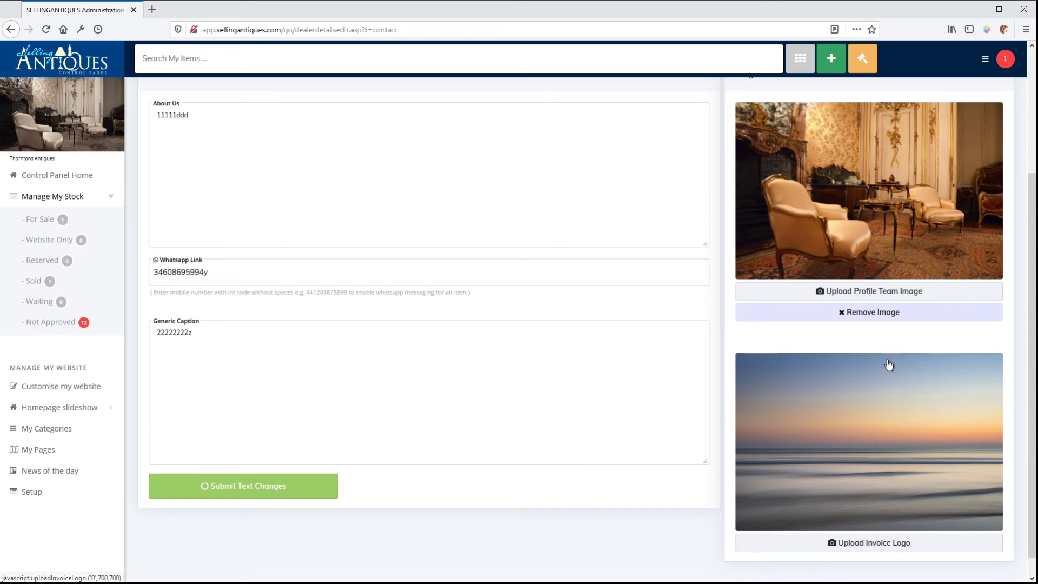
{"action": "scroll", "coordinate": [530, 299], "scroll_direction": "up", "scroll_amount": 3}
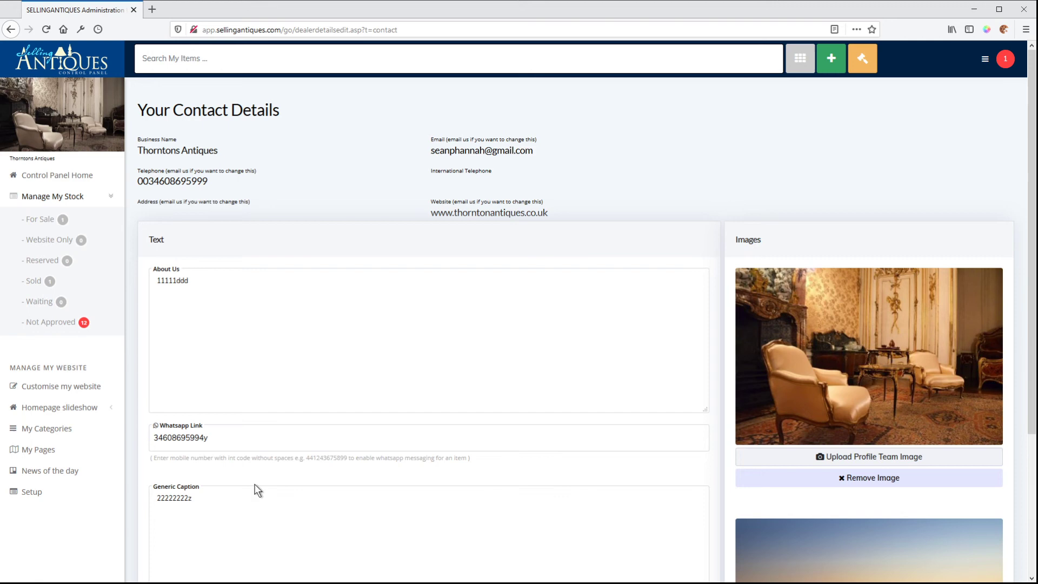
{"action": "left_click", "coordinate": [326, 523]}
{"action": "scroll", "coordinate": [324, 506], "scroll_direction": "down", "scroll_amount": 3}
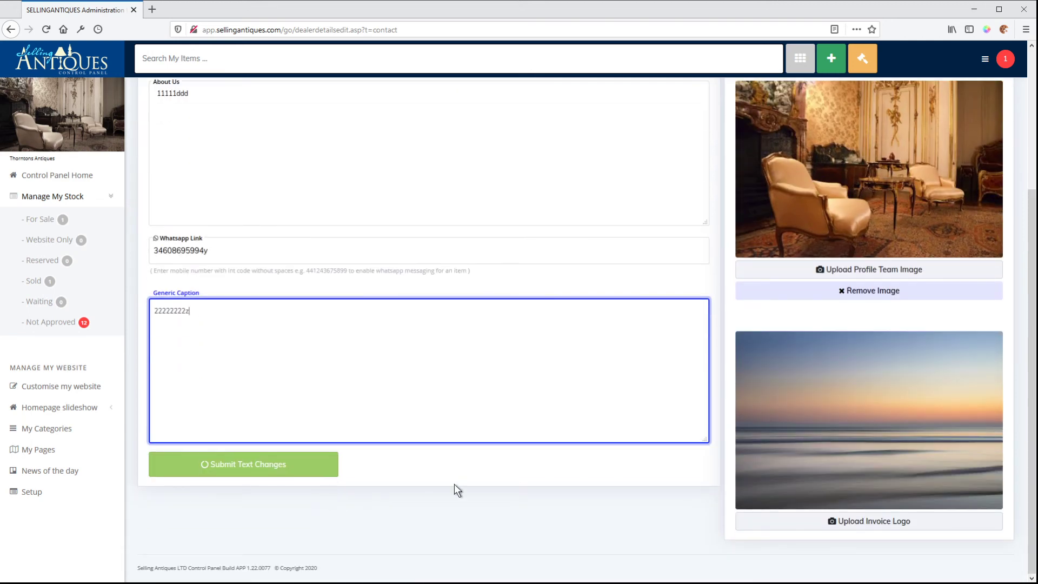
{"action": "scroll", "coordinate": [457, 483], "scroll_direction": "up", "scroll_amount": 3}
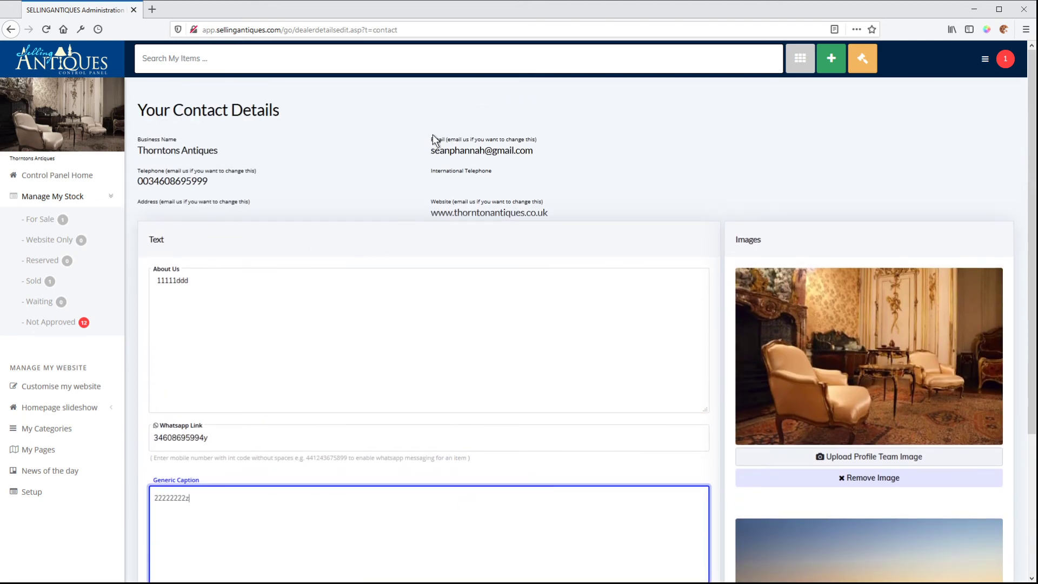
{"action": "left_click", "coordinate": [984, 59]}
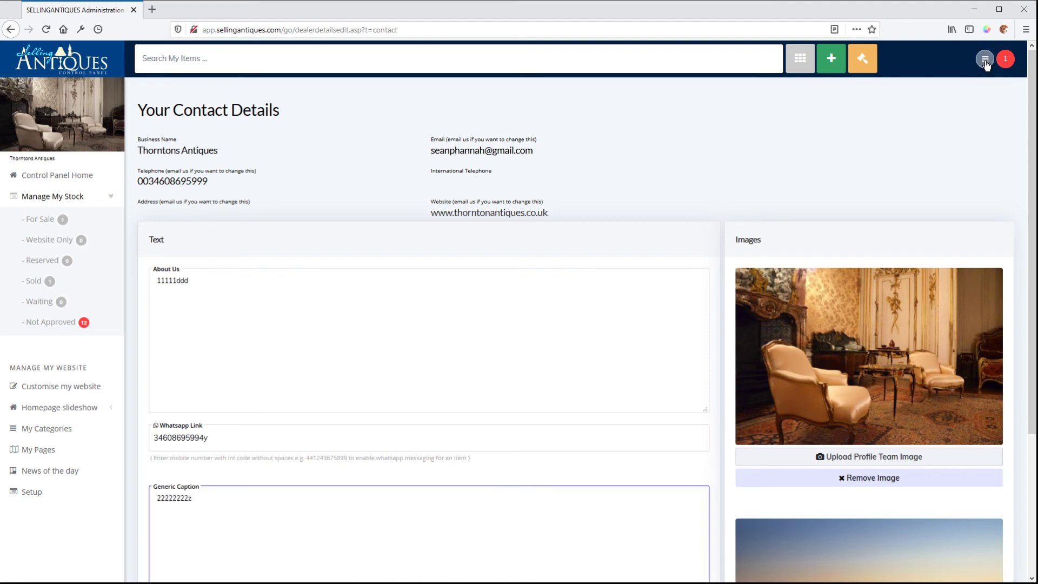
Open Incoming Emails, scroll the enquiry list, then narrow and re-widen the browser window.
{"action": "left_click", "coordinate": [913, 103]}
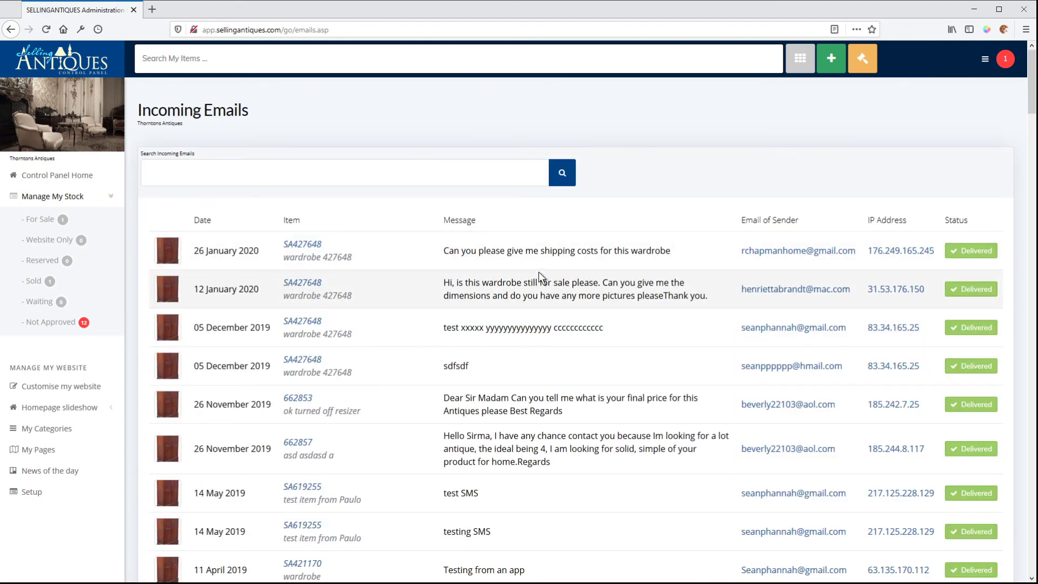
{"action": "scroll", "coordinate": [539, 271], "scroll_direction": "down", "scroll_amount": 8}
{"action": "scroll", "coordinate": [555, 286], "scroll_direction": "up", "scroll_amount": 8}
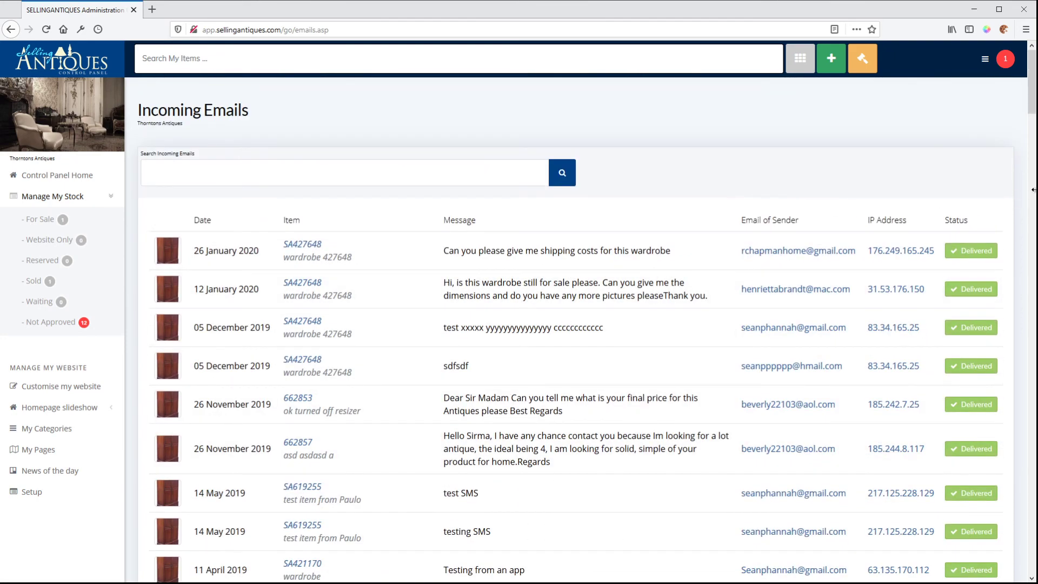
{"action": "left_click_drag", "start_coordinate": [1033, 190], "coordinate": [939, 162]}
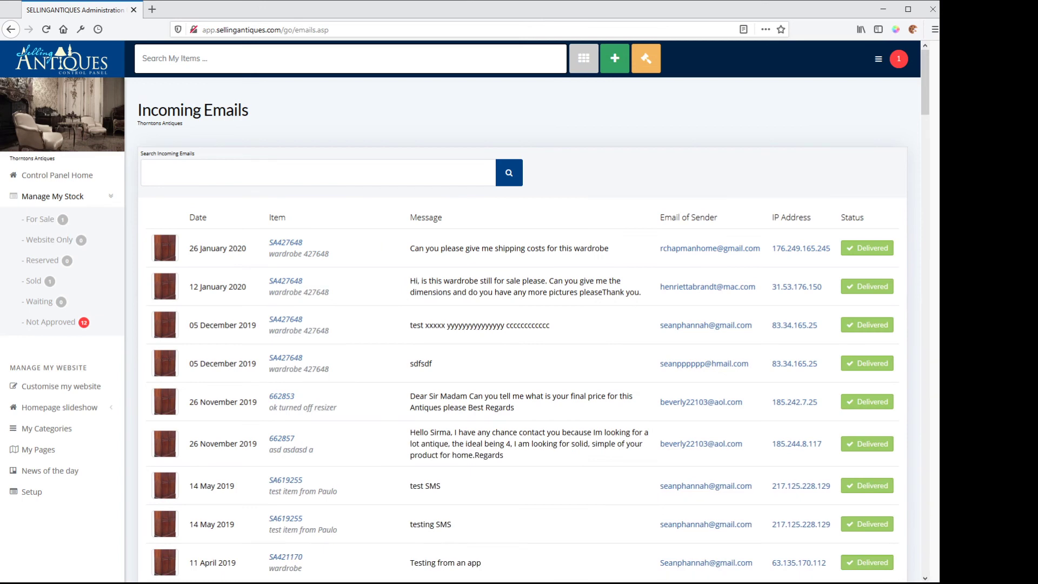
{"action": "left_click_drag", "start_coordinate": [939, 227], "coordinate": [1033, 227]}
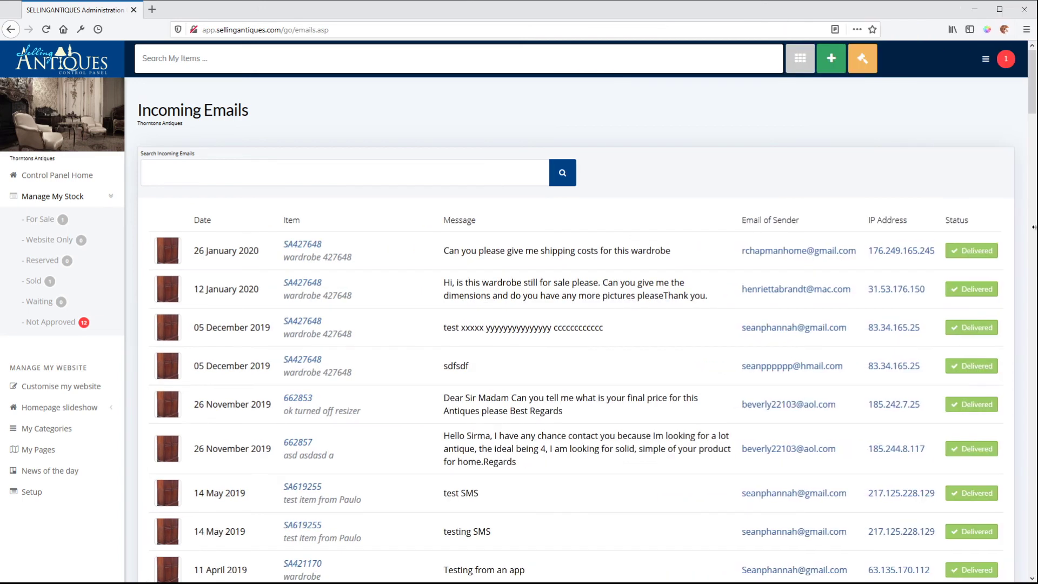
Visit the Receipts, Testimonials and Widgets pages in turn from the account menu.
{"action": "left_click", "coordinate": [985, 58]}
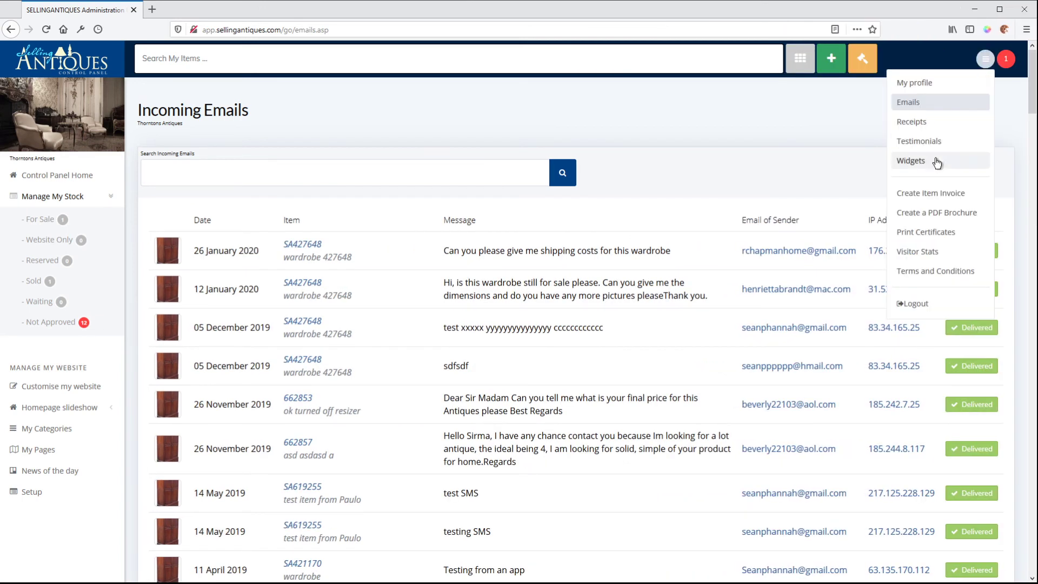
{"action": "left_click", "coordinate": [920, 123]}
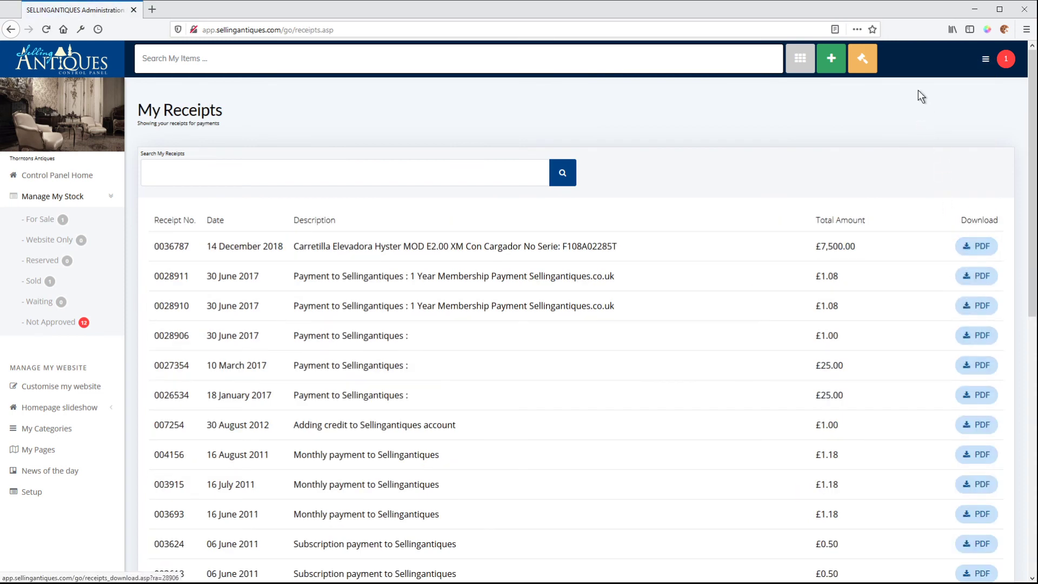
{"action": "left_click", "coordinate": [985, 59]}
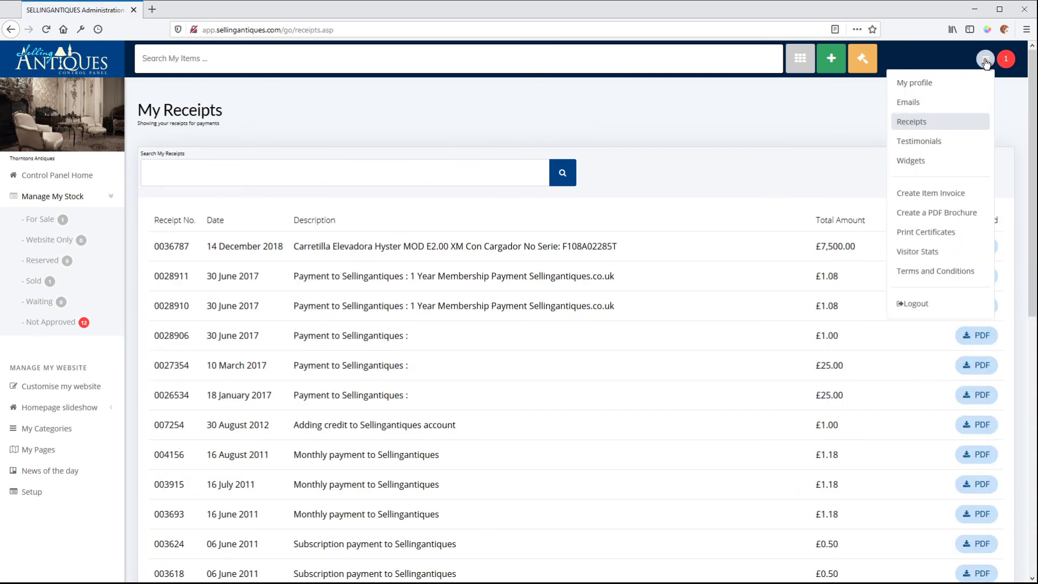
{"action": "left_click", "coordinate": [934, 146]}
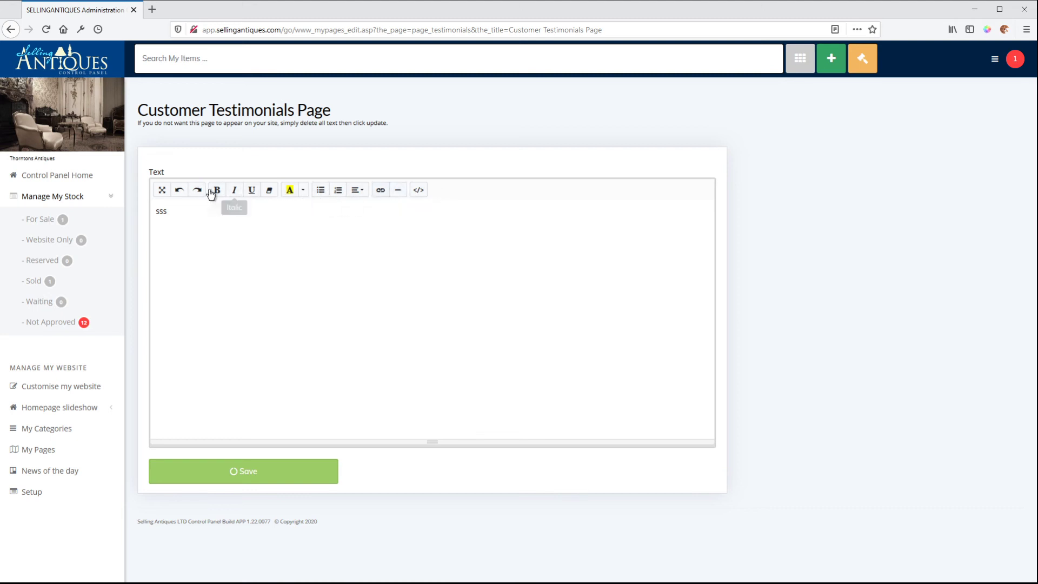
{"action": "left_click", "coordinate": [996, 64]}
{"action": "left_click", "coordinate": [930, 163]}
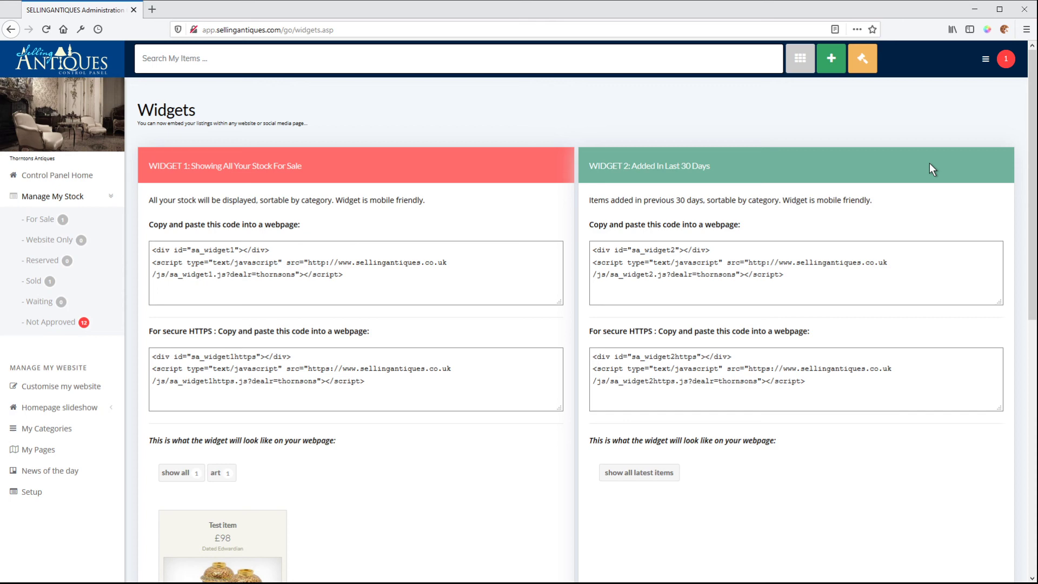
{"action": "left_click", "coordinate": [985, 59]}
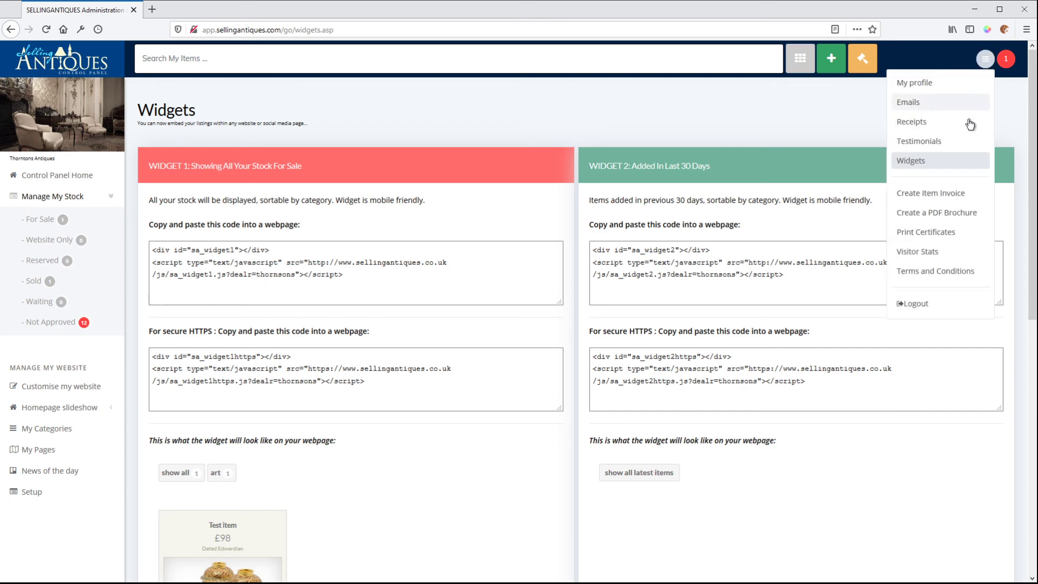
Open the Create Purchase Order form for HIGH RES TEST1 from the item invoices list and review it.
{"action": "left_click", "coordinate": [952, 193]}
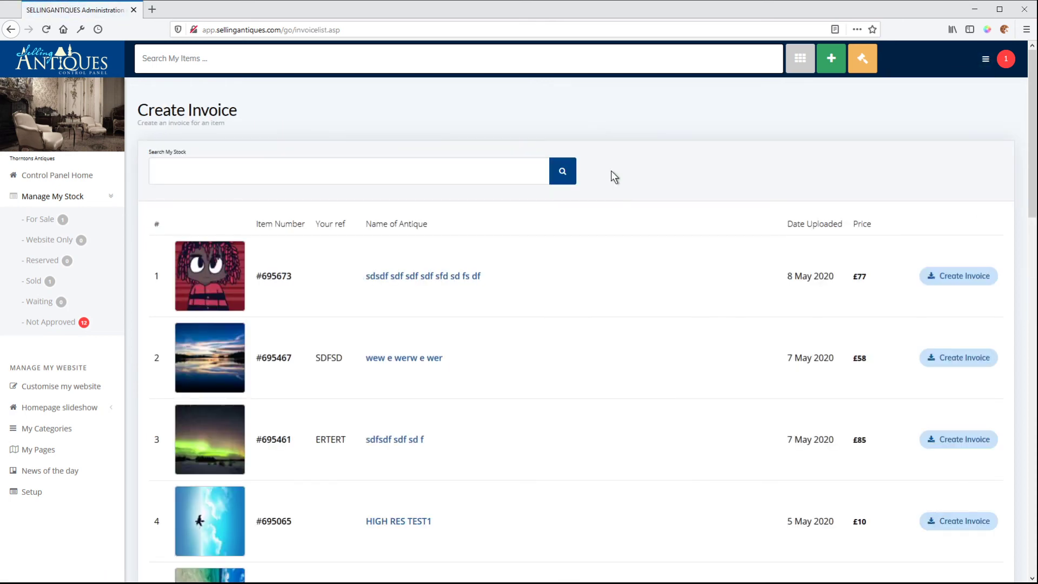
{"action": "scroll", "coordinate": [562, 274], "scroll_direction": "down", "scroll_amount": 4}
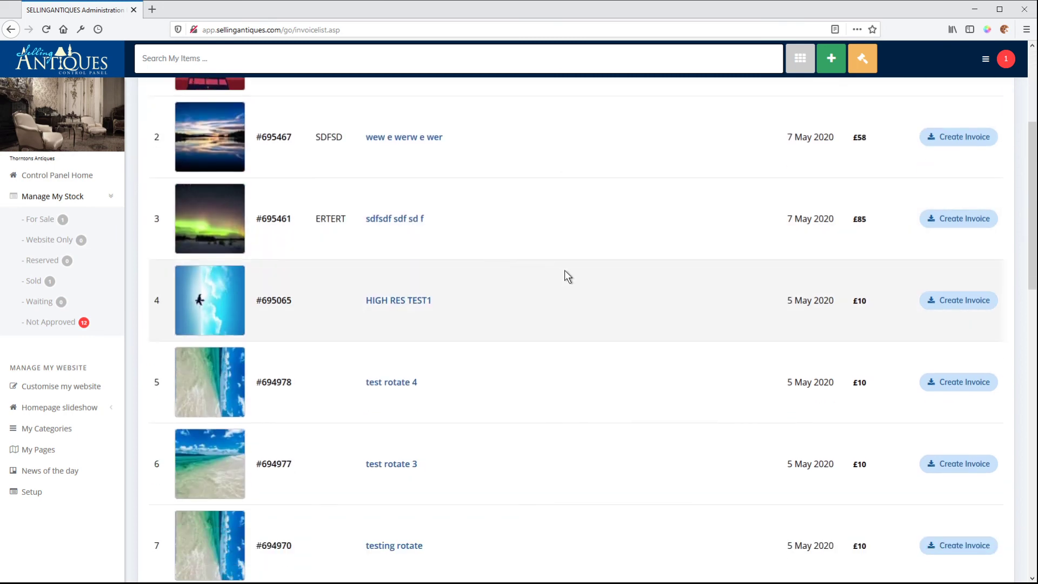
{"action": "left_click", "coordinate": [937, 301]}
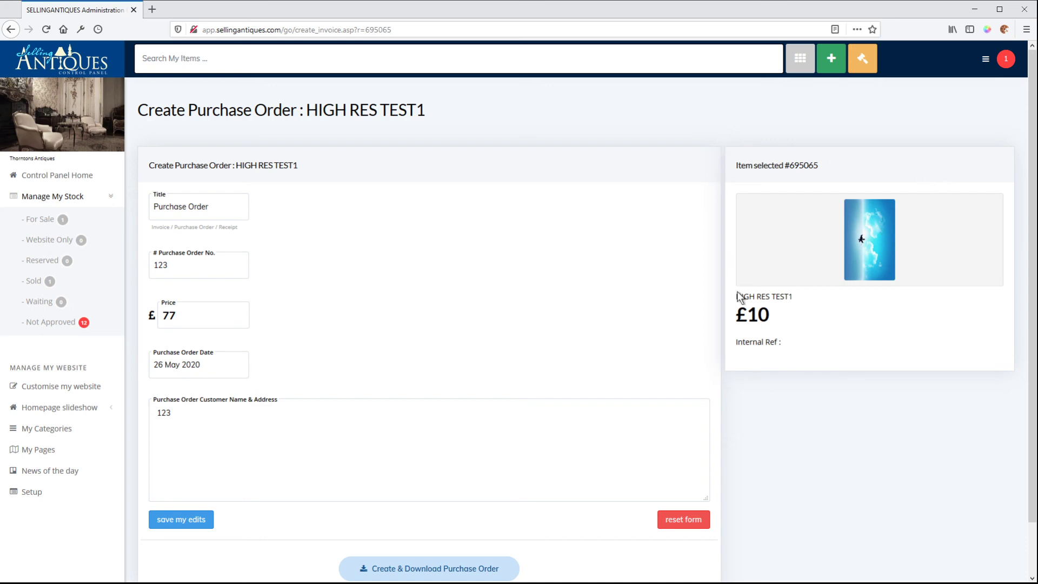
{"action": "scroll", "coordinate": [423, 172], "scroll_direction": "down", "scroll_amount": 2}
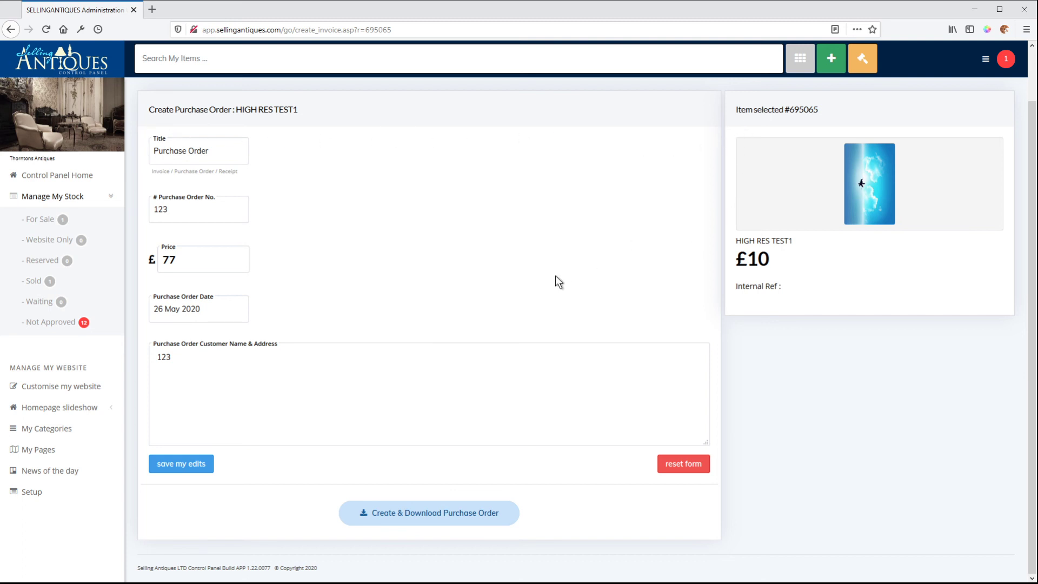
{"action": "scroll", "coordinate": [800, 462], "scroll_direction": "up", "scroll_amount": 2}
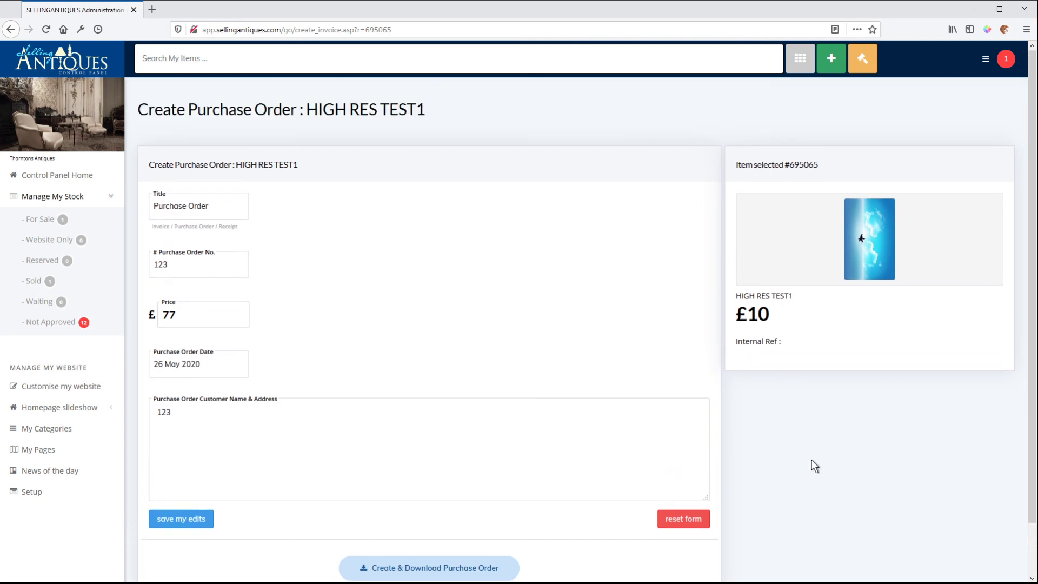
{"action": "left_click", "coordinate": [984, 68]}
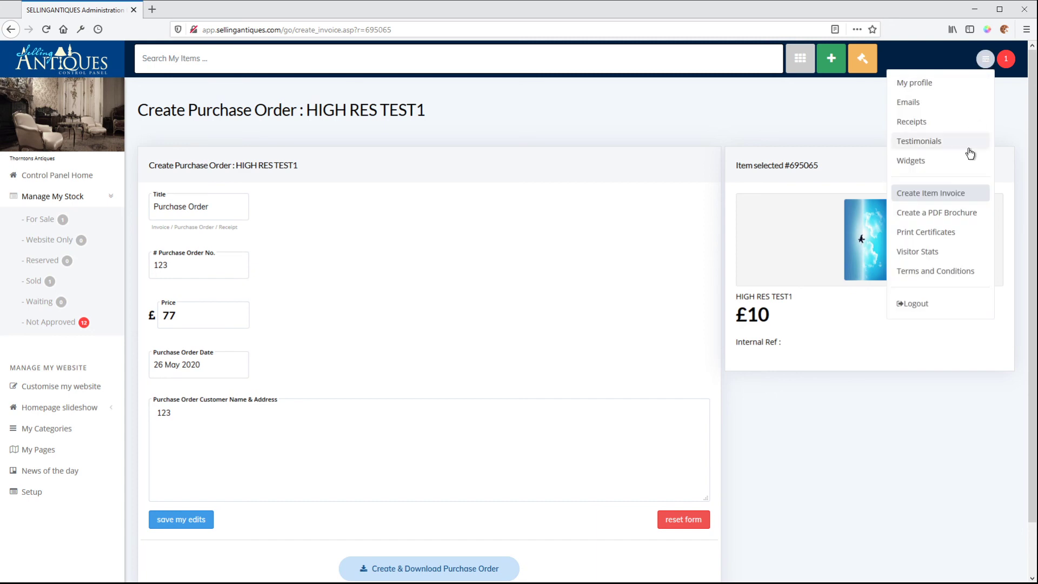
On the PDF brochure item list, tick #695467, #695461 and HIGH RES TEST1.
{"action": "left_click", "coordinate": [943, 213]}
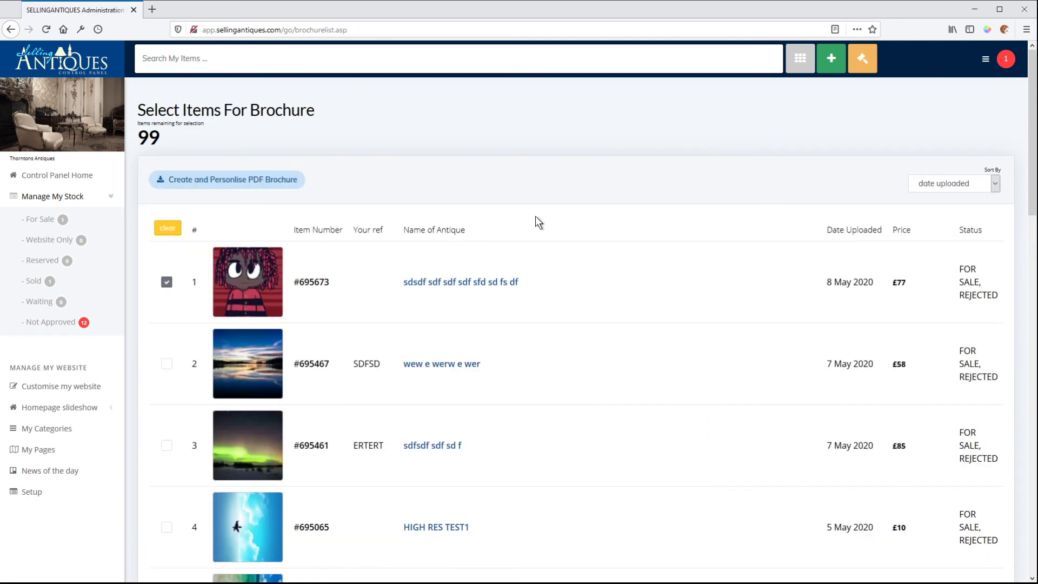
{"action": "left_click", "coordinate": [166, 364]}
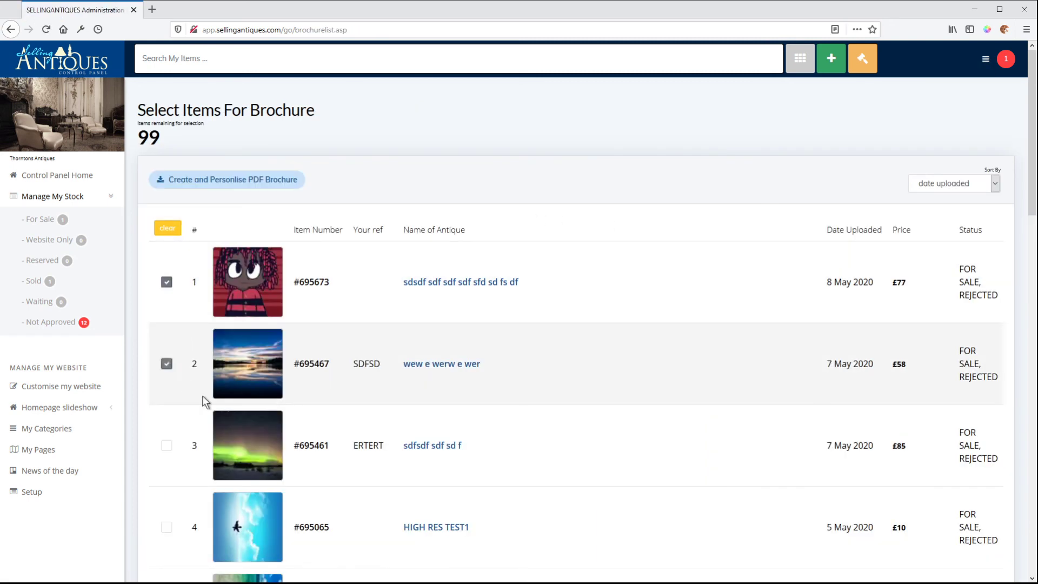
{"action": "left_click", "coordinate": [166, 447]}
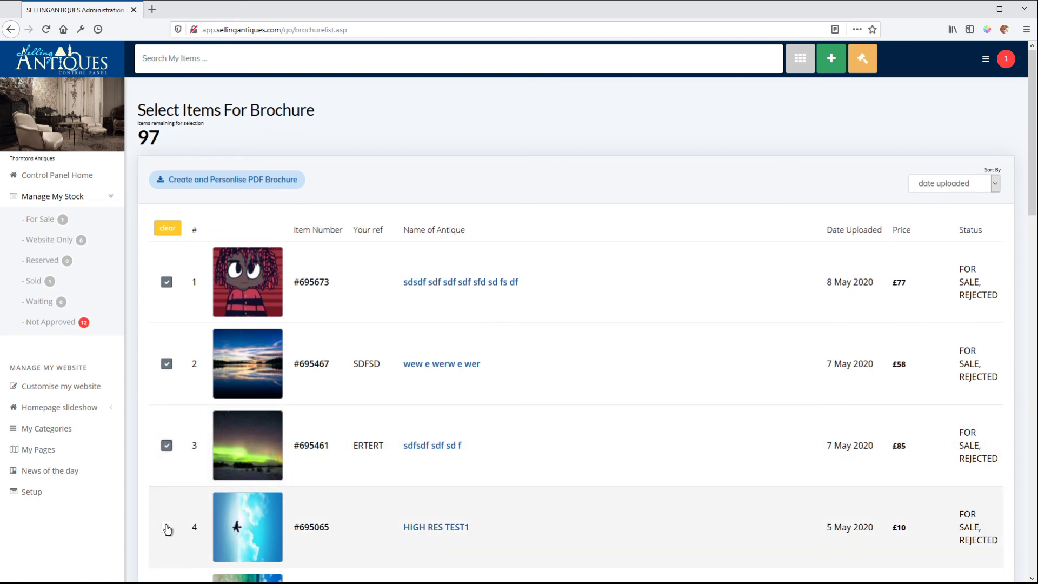
{"action": "left_click", "coordinate": [167, 527]}
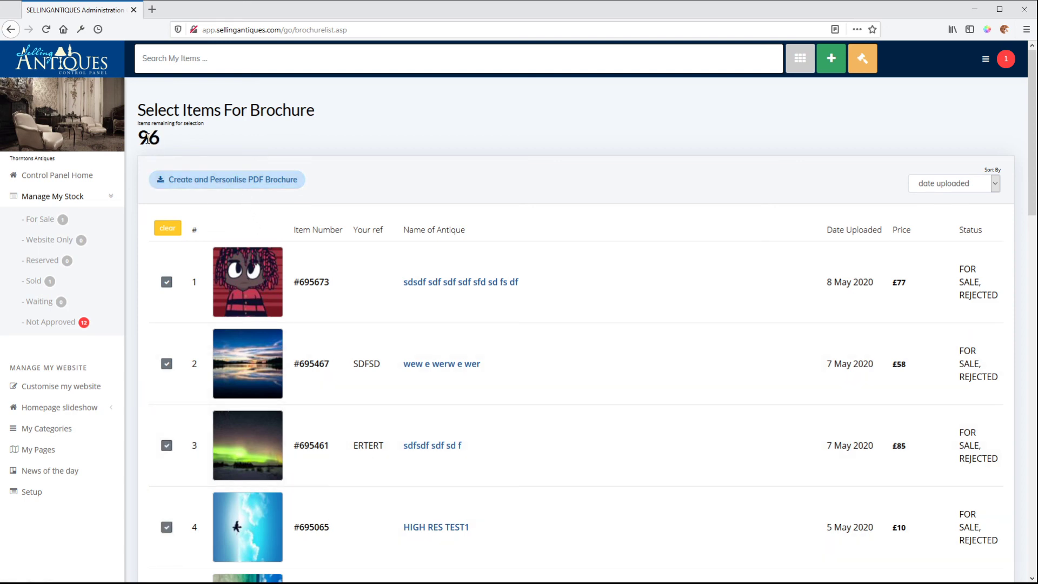
Continue to personalise the four-item brochure and review its filled-in cover text.
{"action": "left_click", "coordinate": [226, 186]}
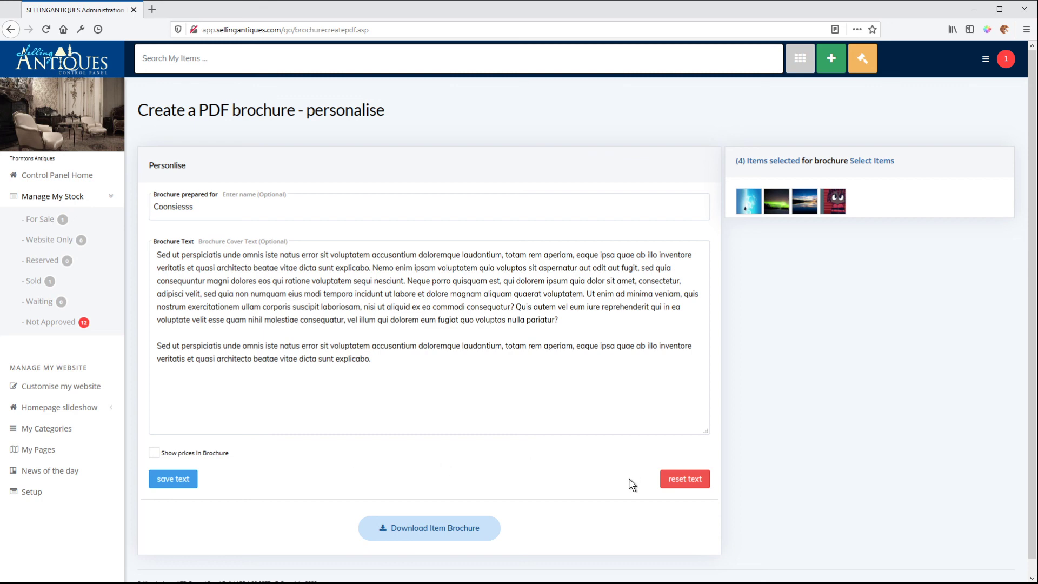
{"action": "scroll", "coordinate": [514, 500], "scroll_direction": "down", "scroll_amount": 1}
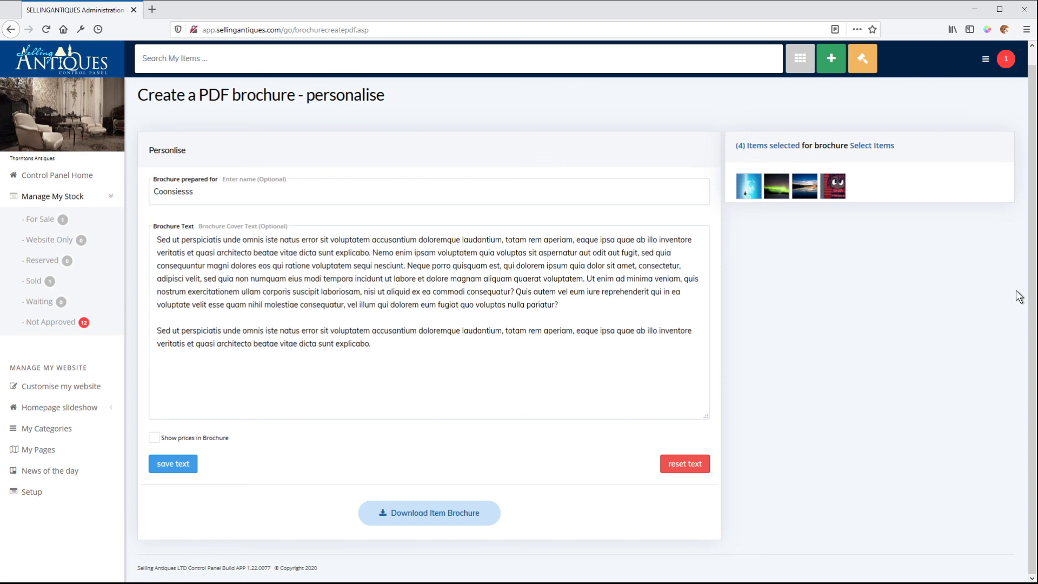
{"action": "left_click", "coordinate": [985, 60]}
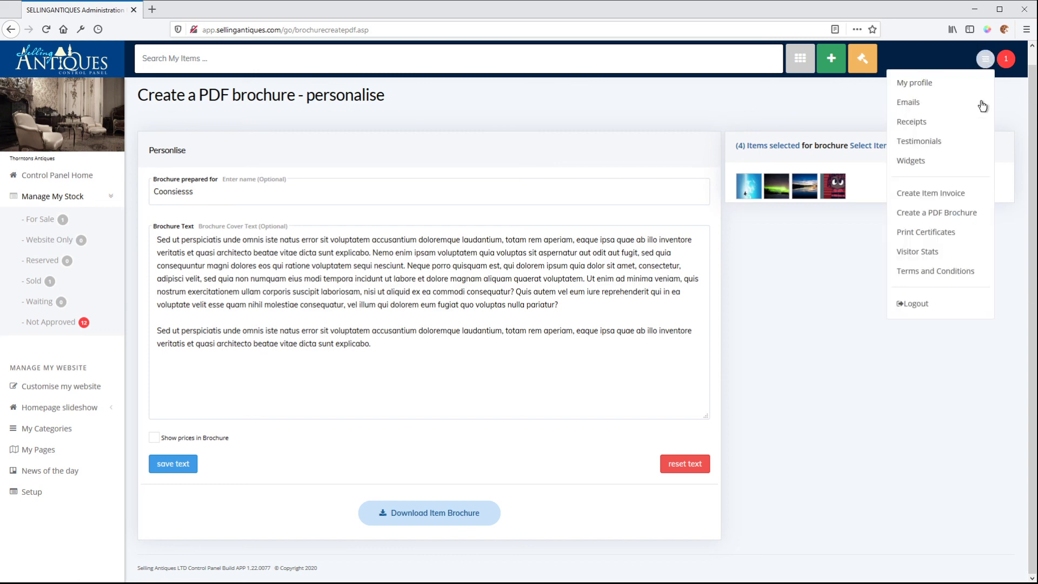
View the manufacture certificates list and Impressions and Clicks stats, then return to Your Contact Details.
{"action": "left_click", "coordinate": [937, 233]}
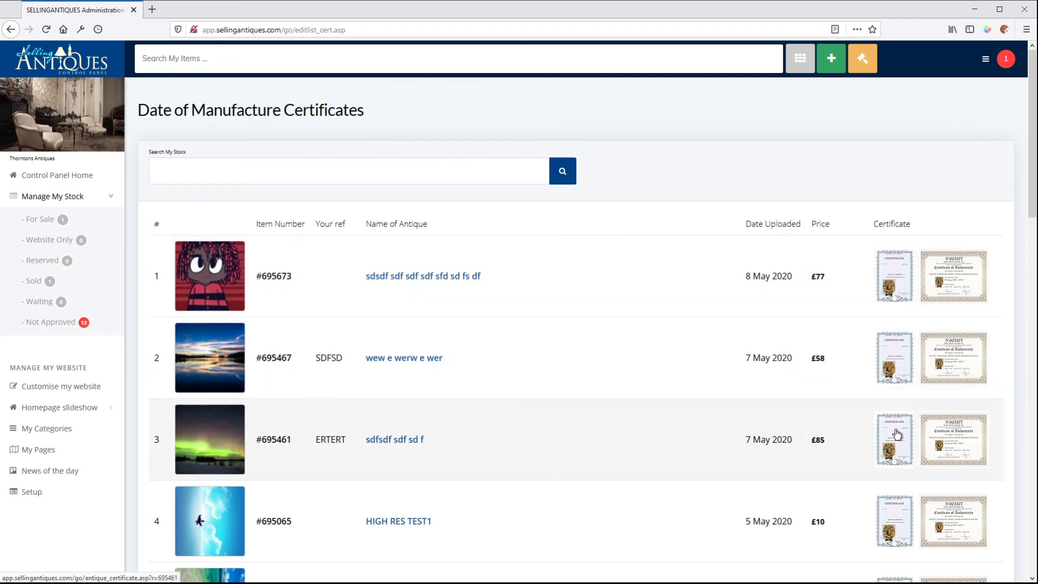
{"action": "left_click", "coordinate": [985, 59]}
{"action": "left_click", "coordinate": [927, 257]}
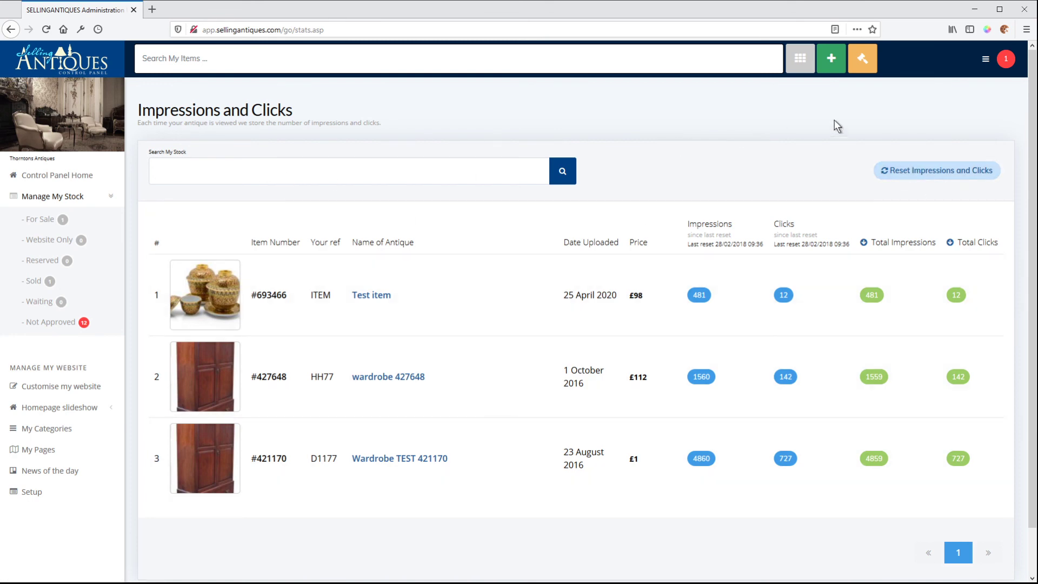
{"action": "left_click", "coordinate": [985, 60]}
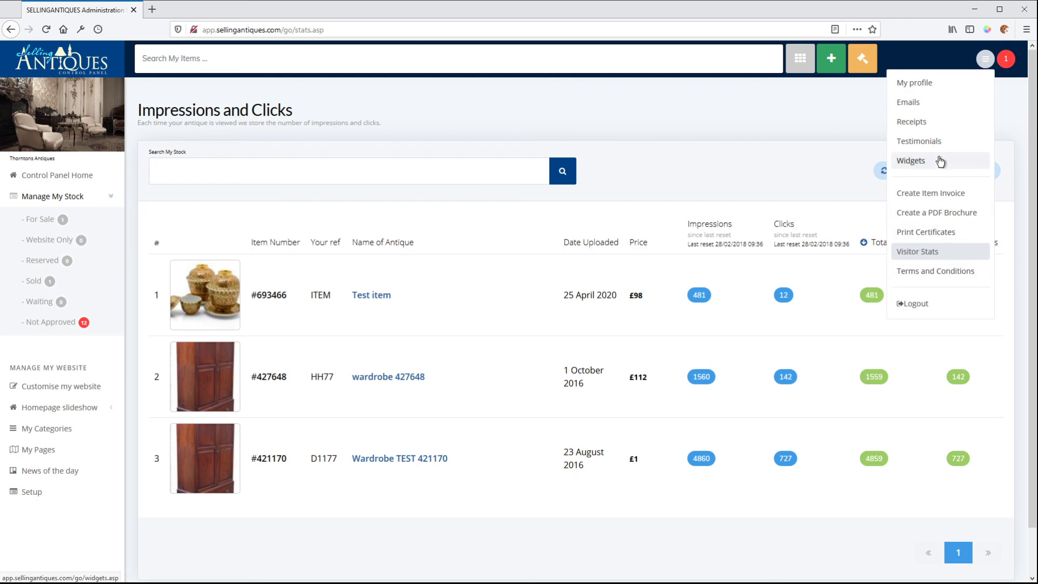
{"action": "left_click", "coordinate": [921, 85]}
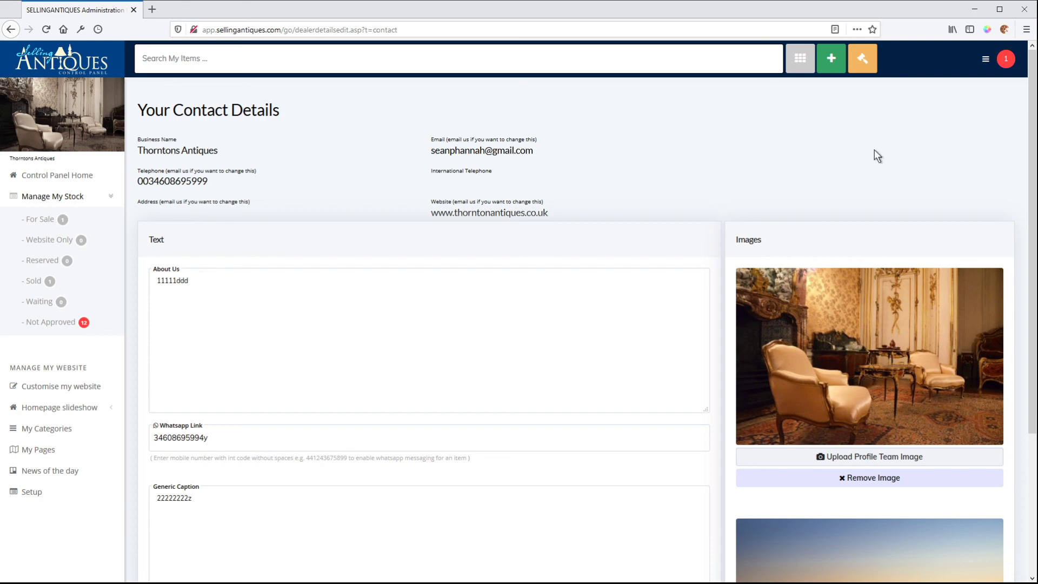
Go back to the home dashboard and scroll through its stock totals, incoming emails and latest receipt.
{"action": "left_click", "coordinate": [67, 62]}
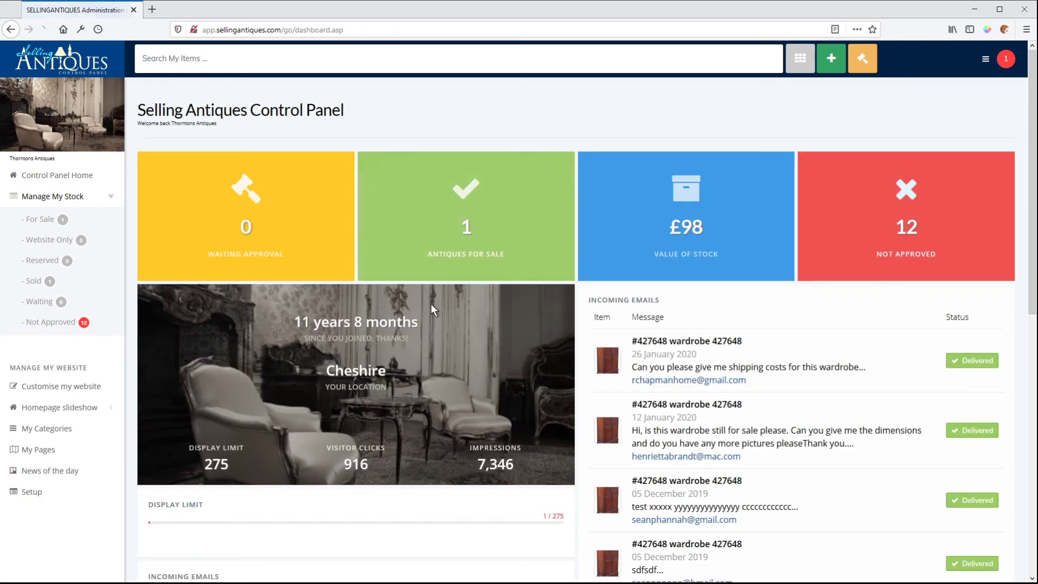
{"action": "scroll", "coordinate": [409, 353], "scroll_direction": "down", "scroll_amount": 5}
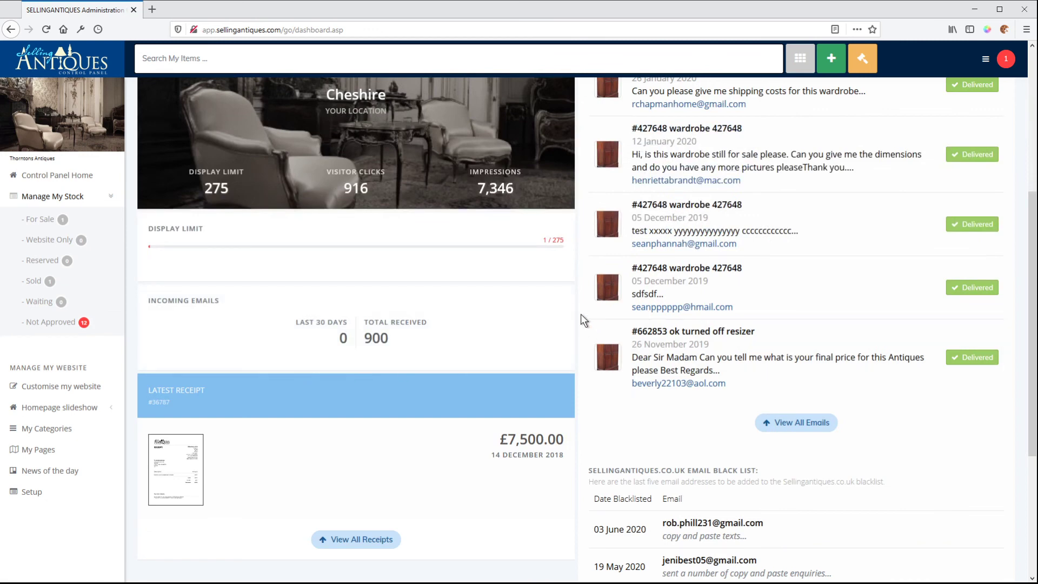
{"action": "scroll", "coordinate": [915, 413], "scroll_direction": "down", "scroll_amount": 4}
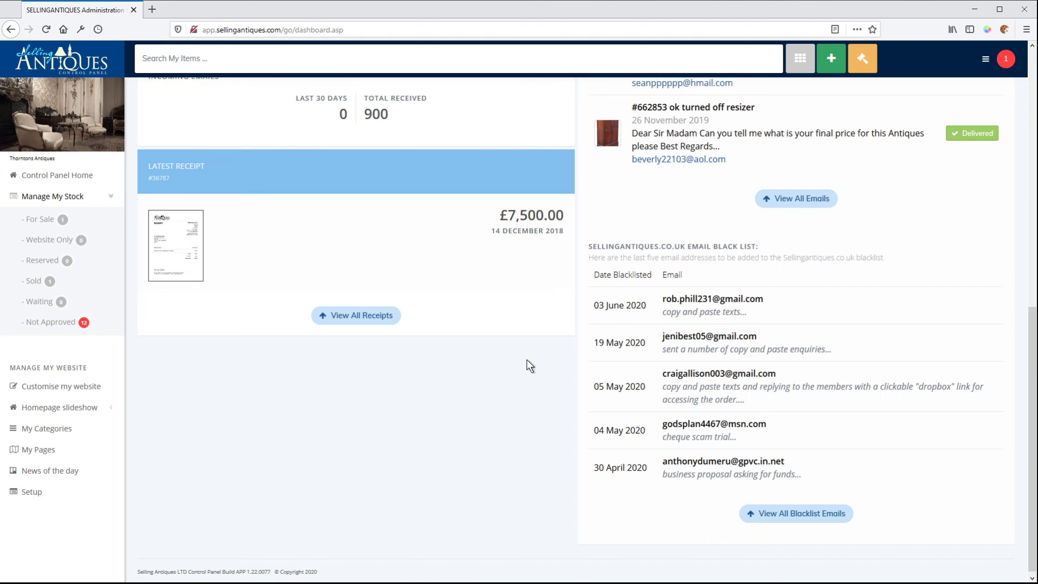
{"action": "scroll", "coordinate": [526, 359], "scroll_direction": "up", "scroll_amount": 5}
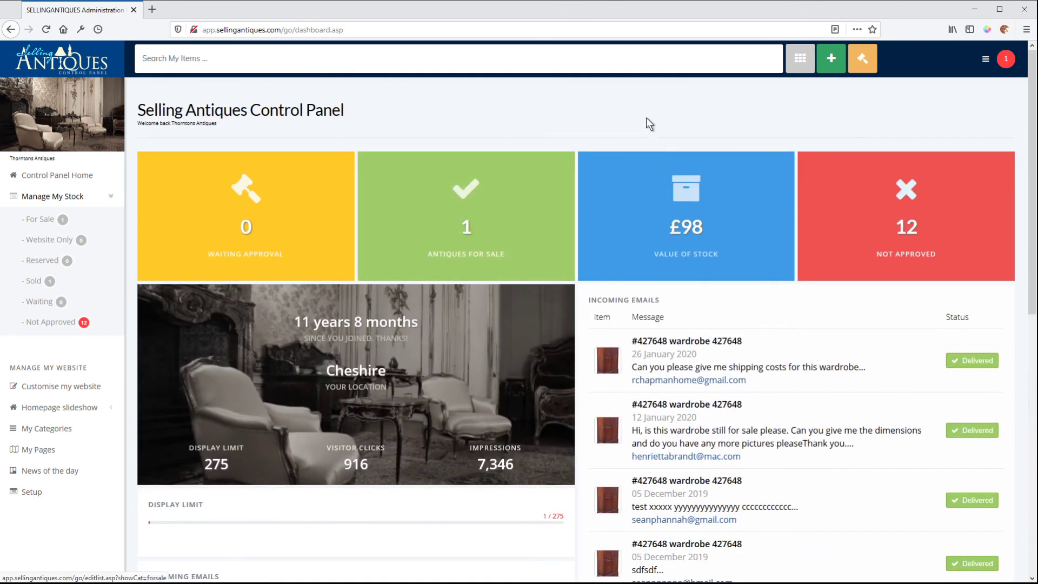